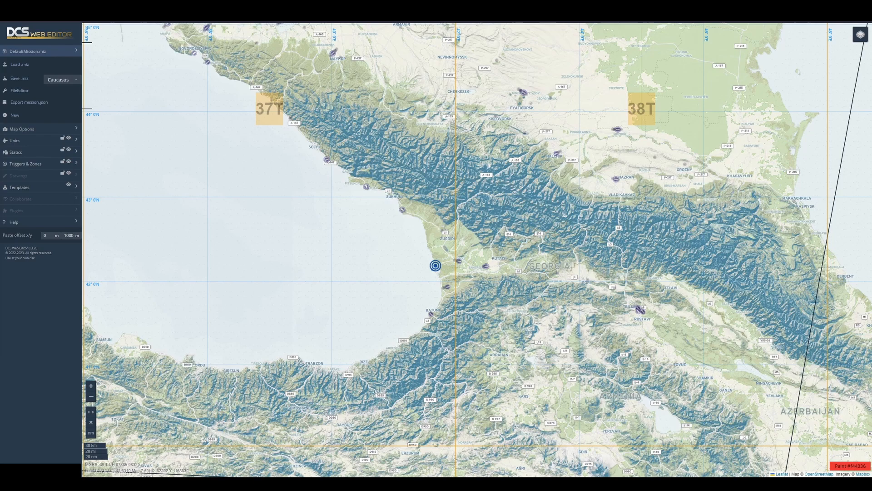
- Load the Blank_Syria.miz mission from the Missions folder
drag(118, 245, 162, 181)
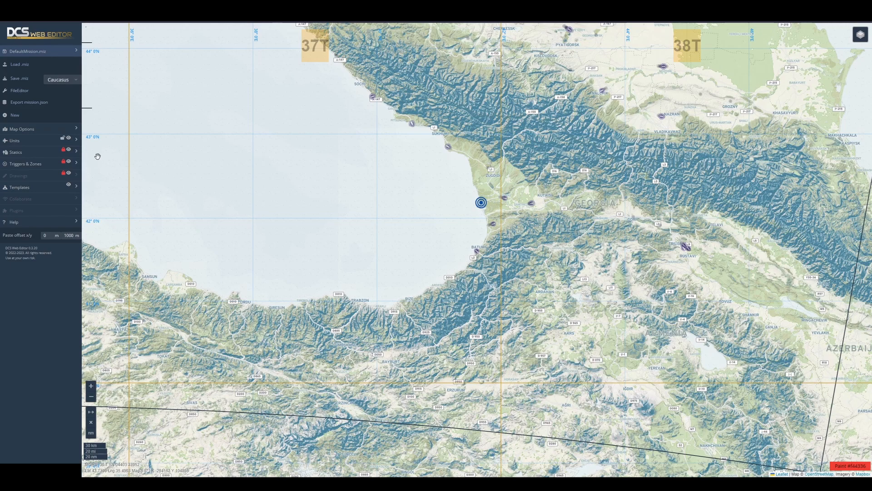
click(25, 65)
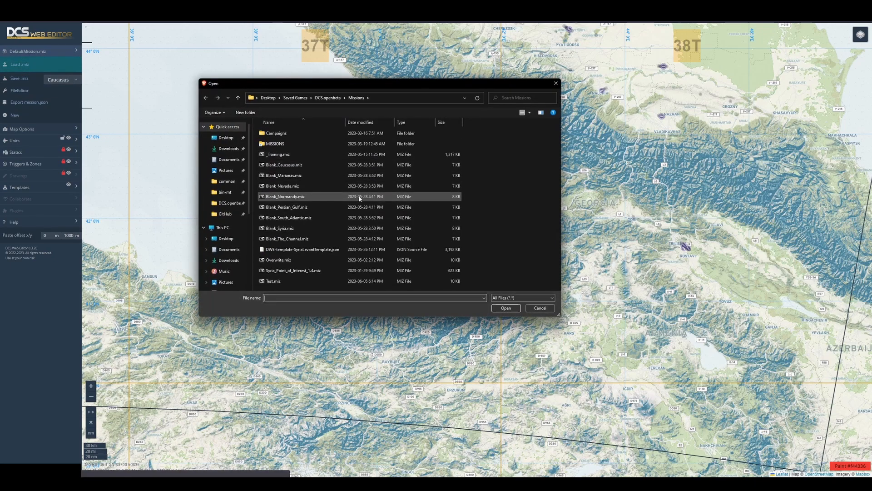
double_click(301, 228)
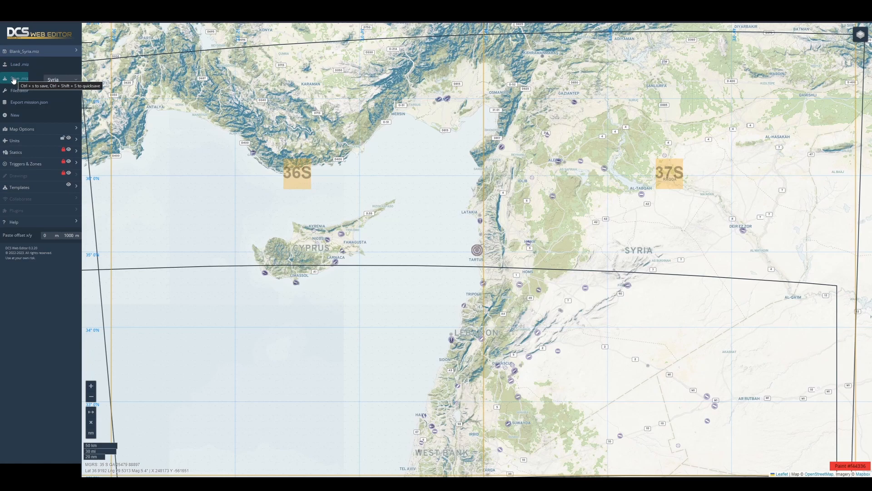
- Examine the mapResource, options, theatre and warehouses files of the mission in the file editor and close it
click(18, 90)
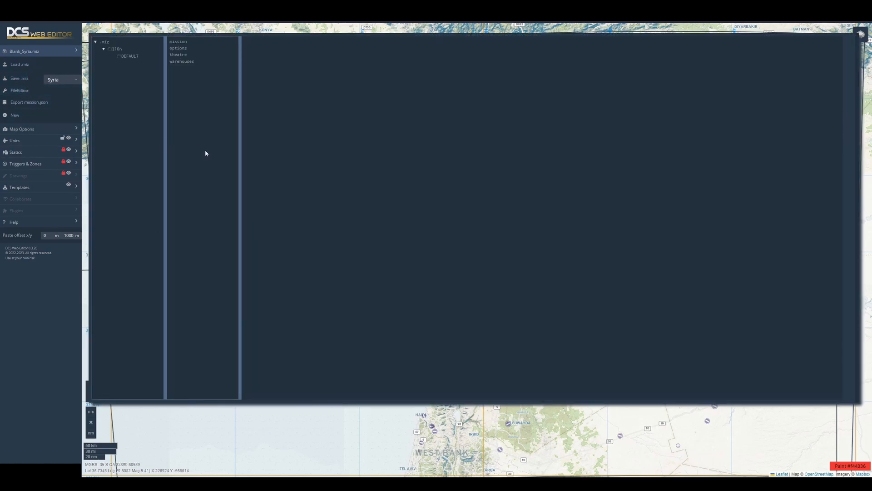
click(125, 56)
click(181, 48)
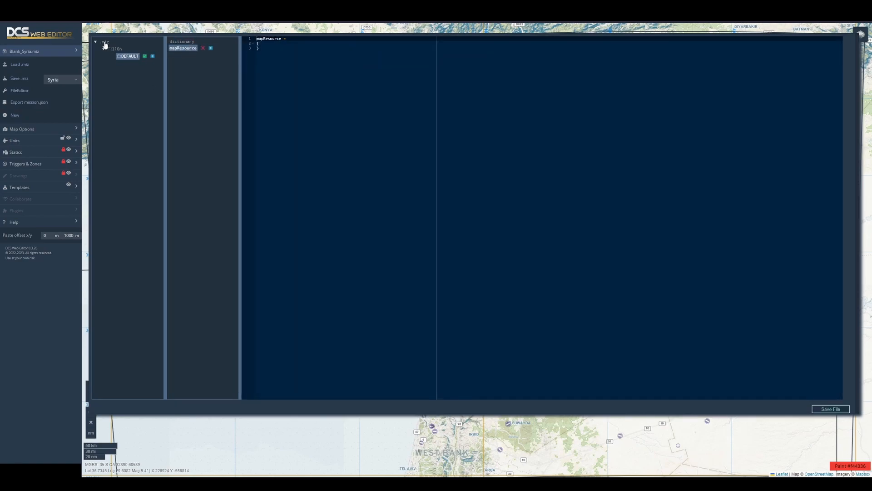
click(105, 42)
click(178, 48)
click(179, 56)
click(179, 63)
click(19, 91)
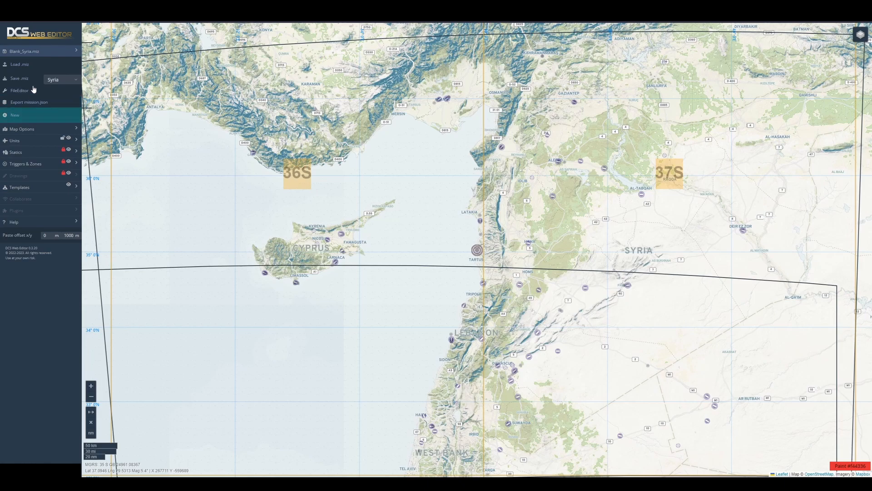
- Review the mission's briefing, coalition and weather settings in the map options
click(35, 52)
click(34, 64)
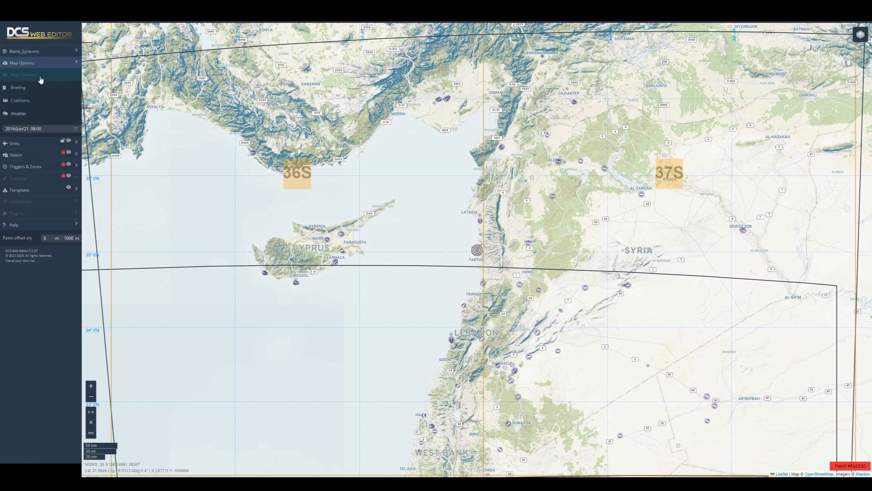
click(32, 90)
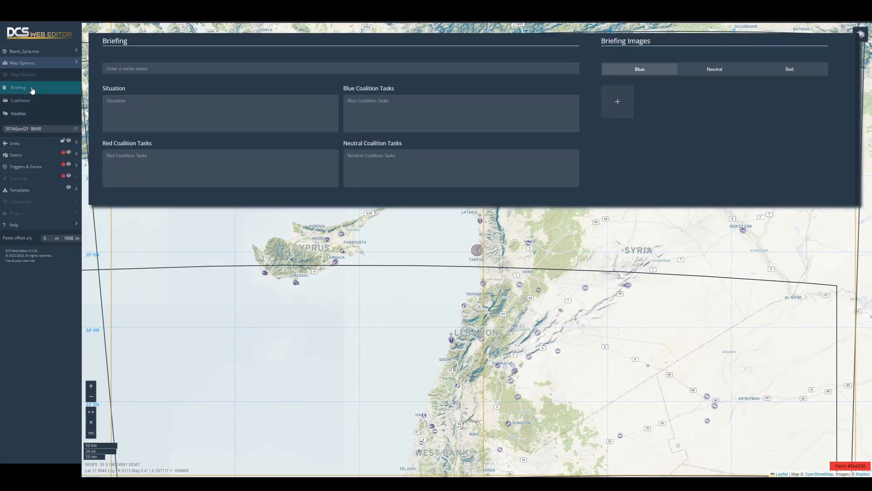
click(28, 101)
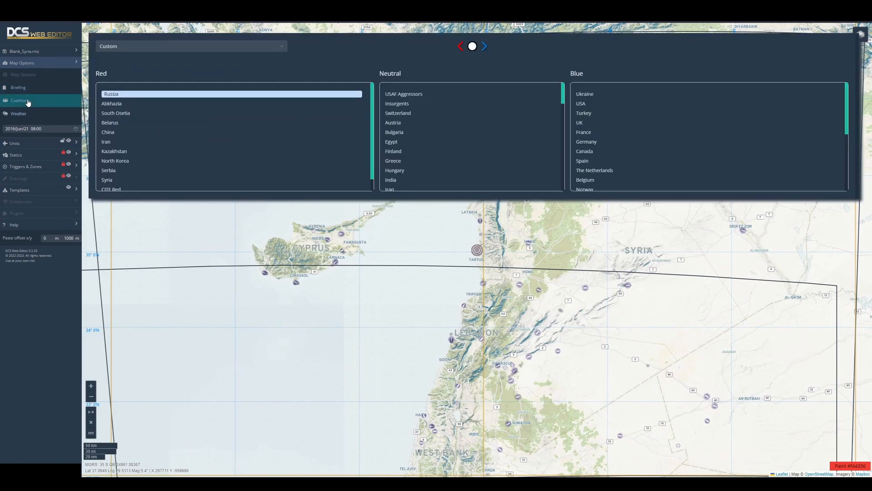
click(28, 102)
click(27, 115)
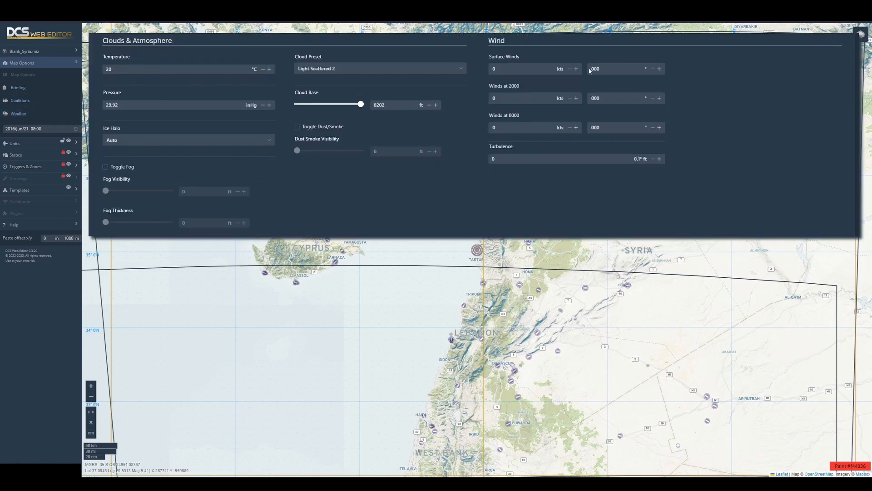
click(27, 114)
- Set the mission date to 2017-06-07 and the start time to 10:00:00
click(36, 128)
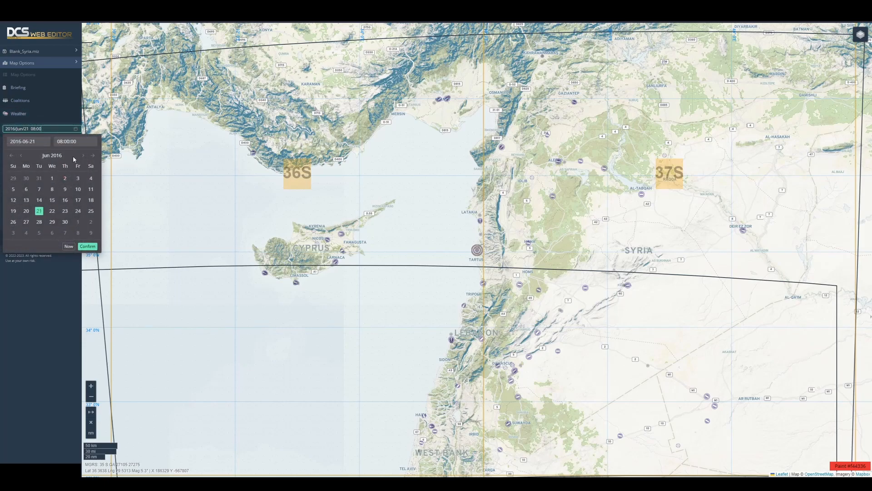
click(92, 155)
click(52, 189)
click(73, 142)
click(63, 178)
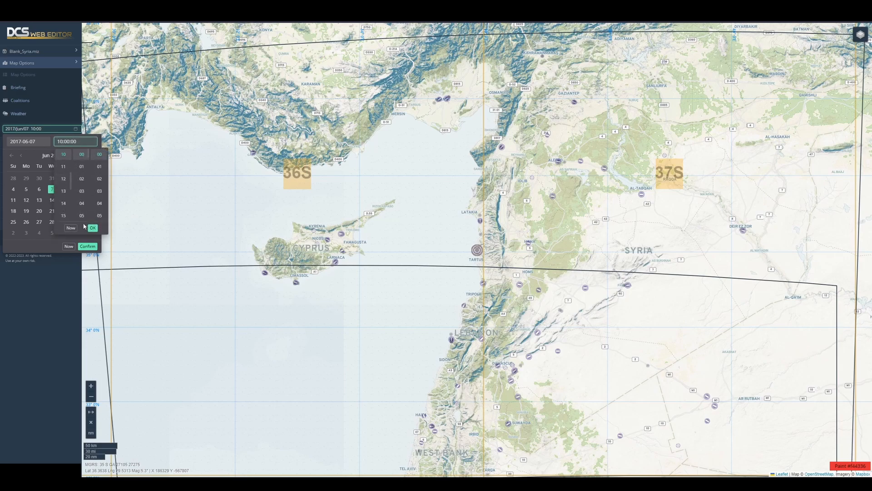
click(92, 228)
click(87, 247)
- Check the unit list and browse the available aircraft, helicopter, naval, ground, combined and mod units
click(30, 75)
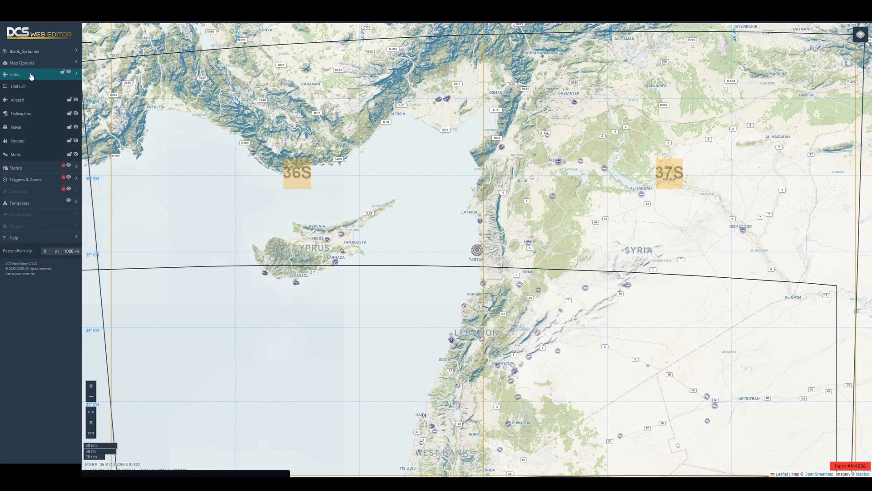
click(25, 87)
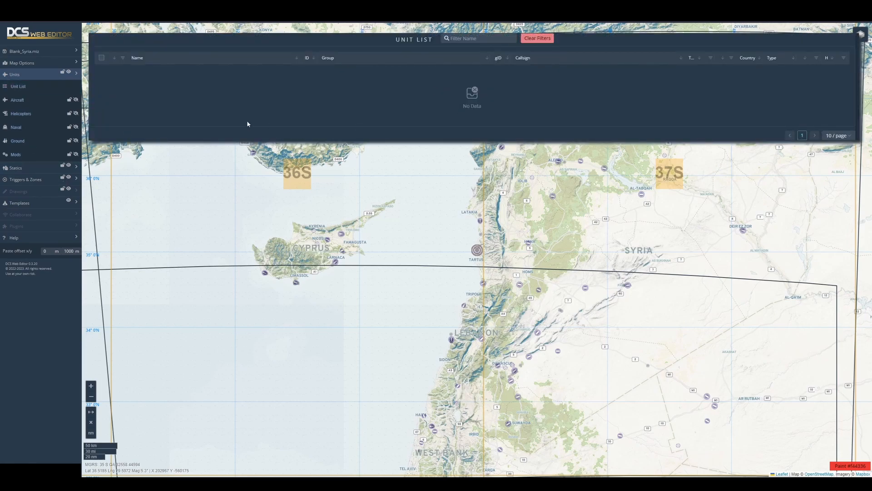
click(25, 86)
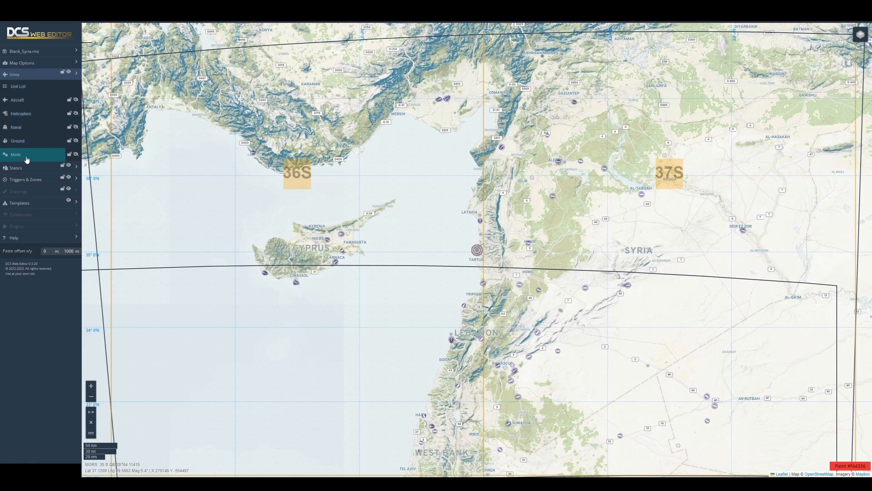
click(29, 100)
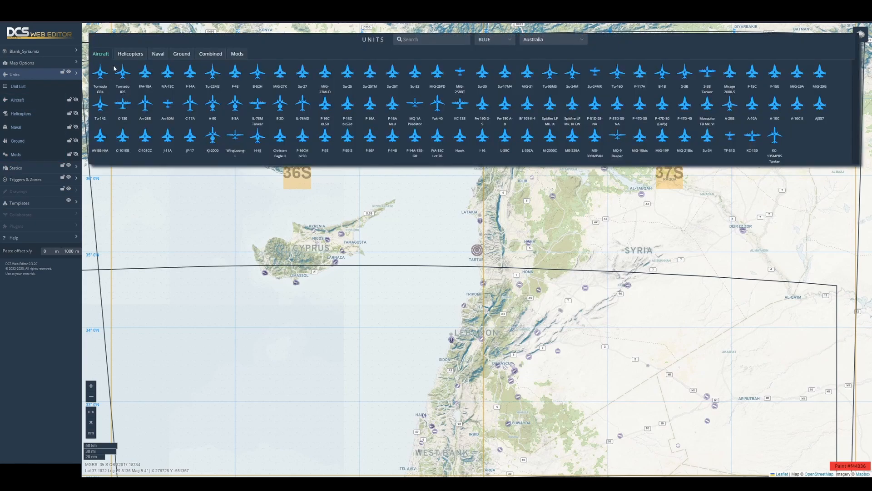
click(130, 54)
click(160, 54)
click(183, 55)
click(210, 54)
click(237, 54)
click(101, 54)
- Choose CJTF Blue as the country and place F/A-18C aircraft on the map east of Damascus
click(565, 43)
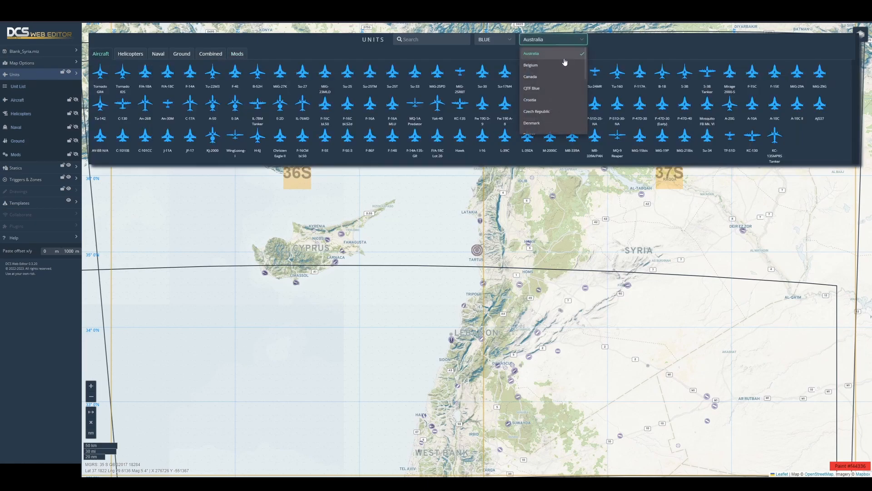
click(540, 89)
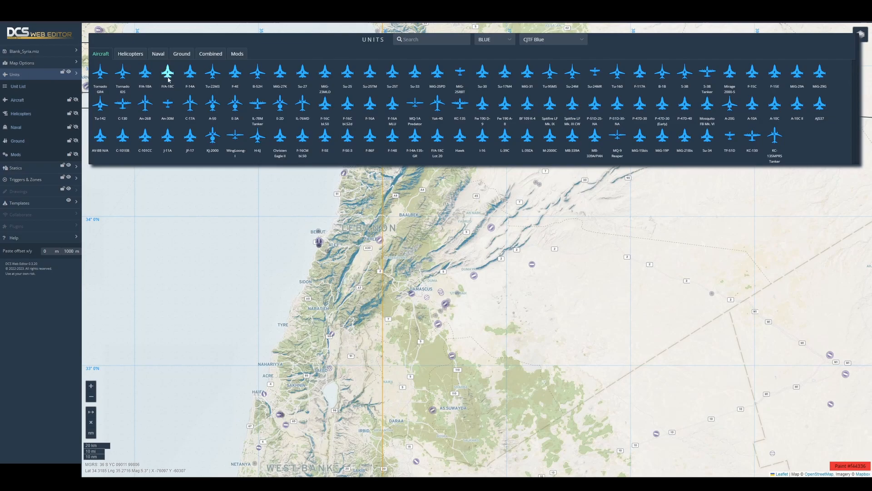
drag(168, 72, 482, 313)
drag(168, 71, 456, 322)
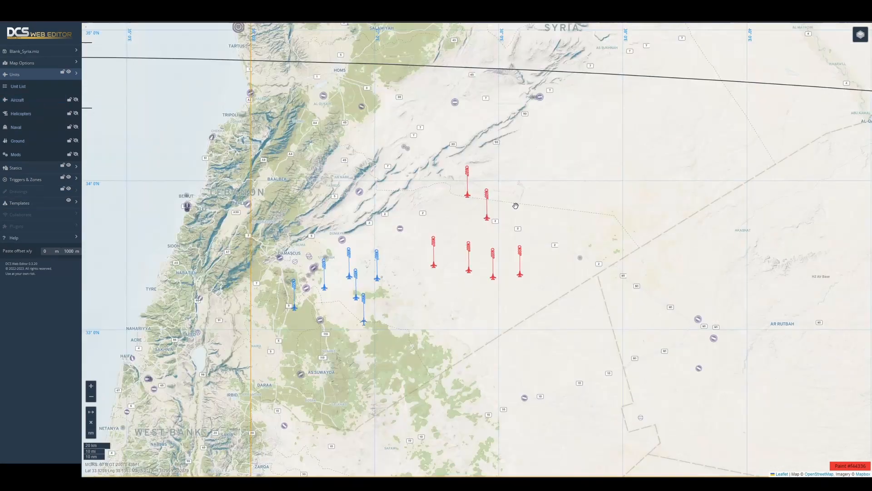
- Add a waypoint after waypoint 1 of the second red Su-30 from the north
scroll(517, 209, up, 1)
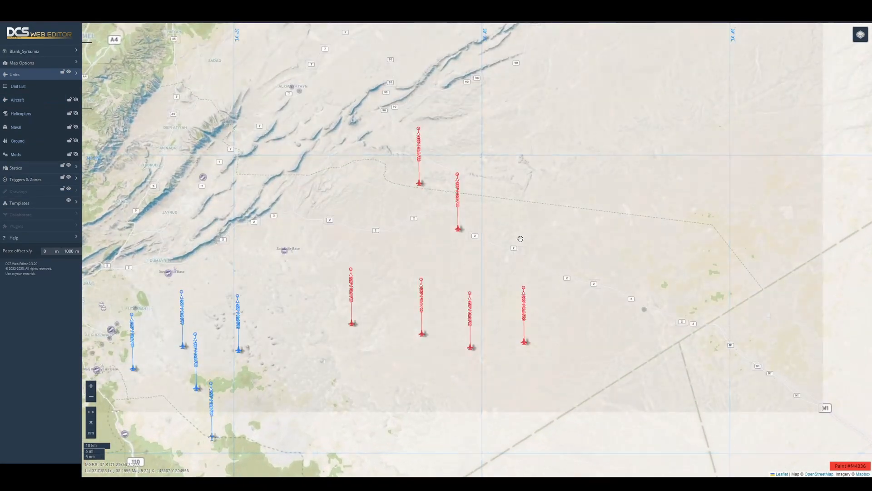
click(458, 175)
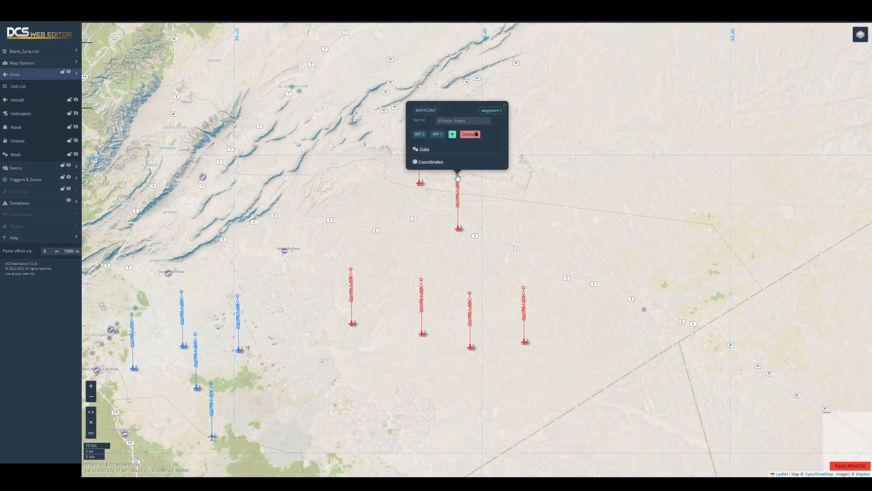
click(452, 135)
click(532, 106)
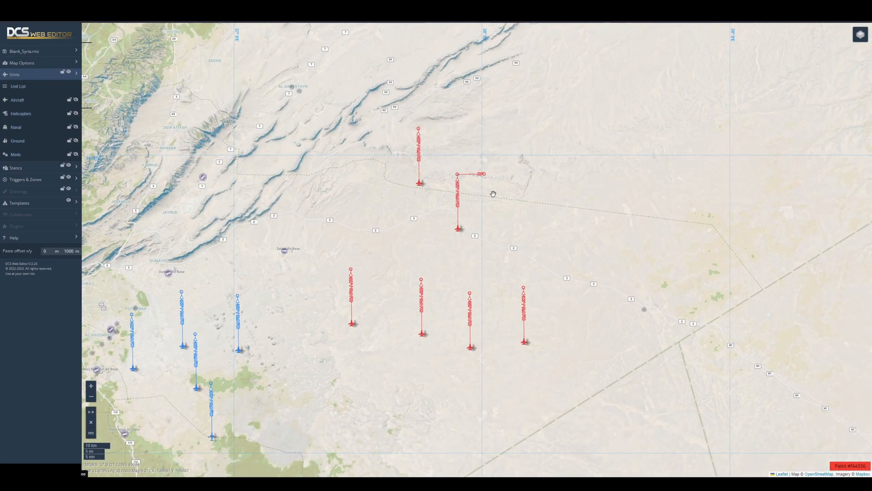
- Insert a waypoint directly after the same Su-30's starting point and move it west of the original route line
click(459, 230)
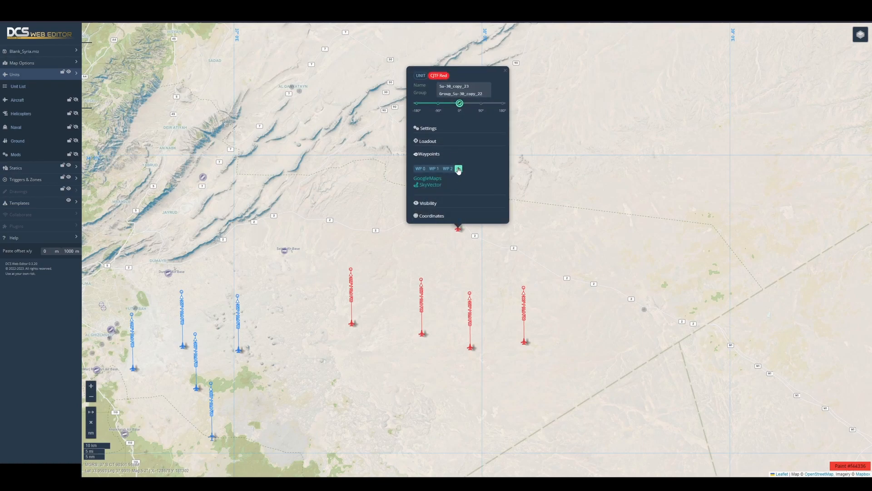
click(458, 169)
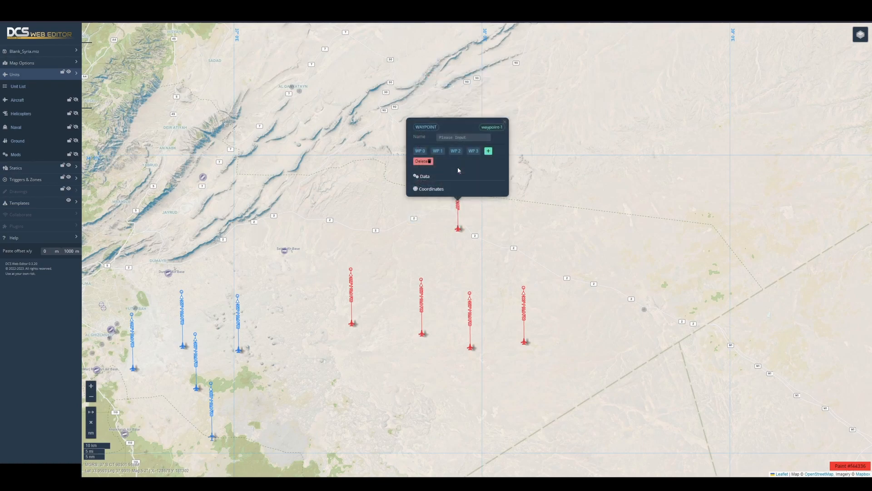
click(505, 122)
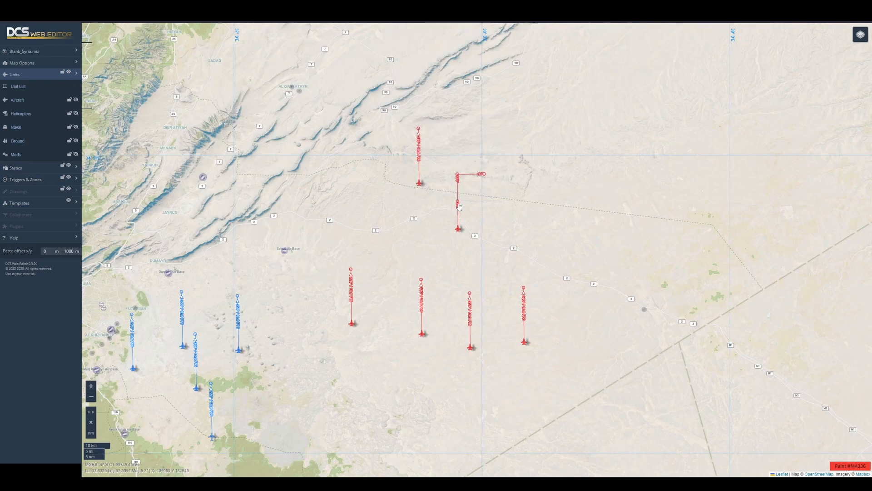
drag(457, 200, 431, 203)
drag(497, 194, 444, 251)
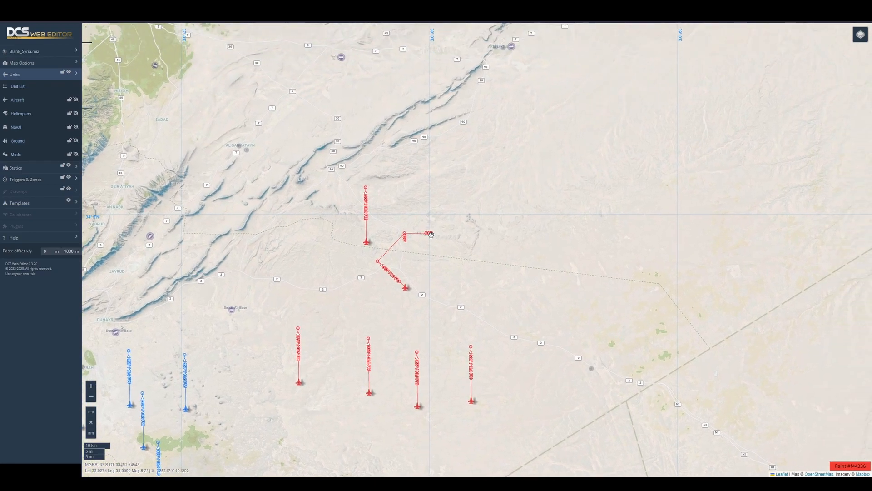
- Review the data settings of the Su-30 route's waypoint 3 and delete that waypoint
click(430, 233)
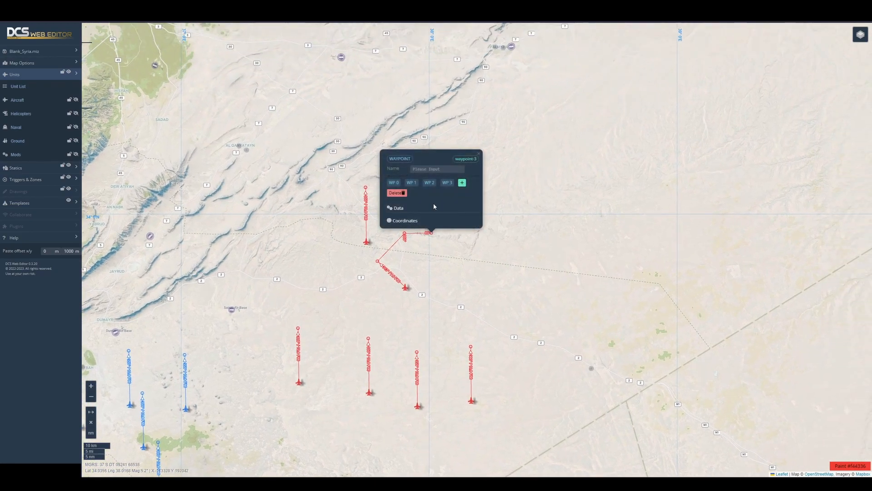
click(399, 208)
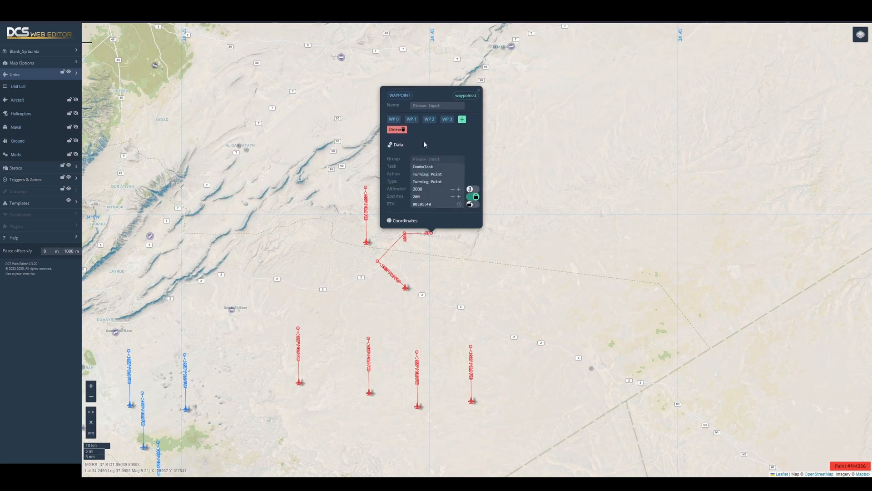
click(489, 212)
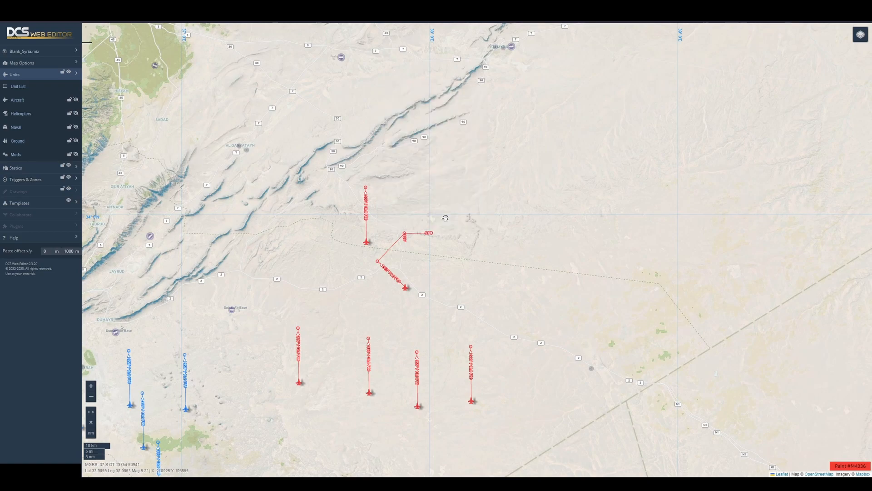
click(431, 232)
click(395, 193)
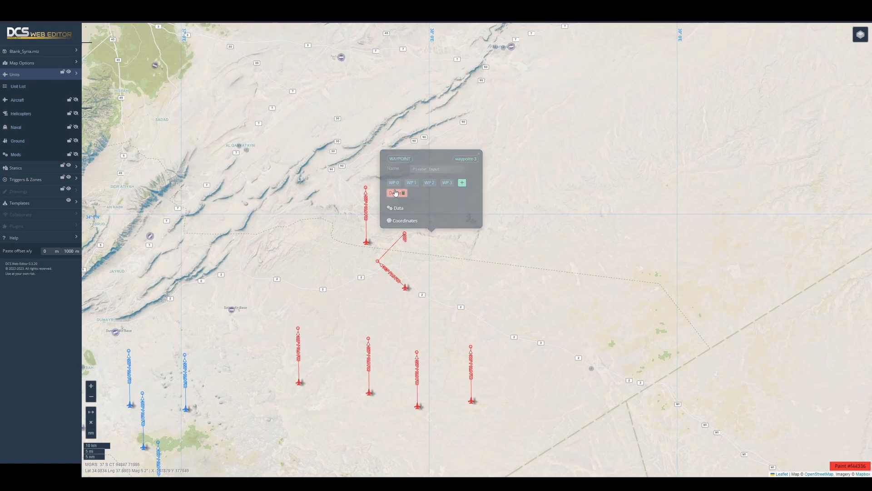
- Select the shifted waypoint 1 on the Su-30's route on the map and delete it
drag(353, 255, 394, 279)
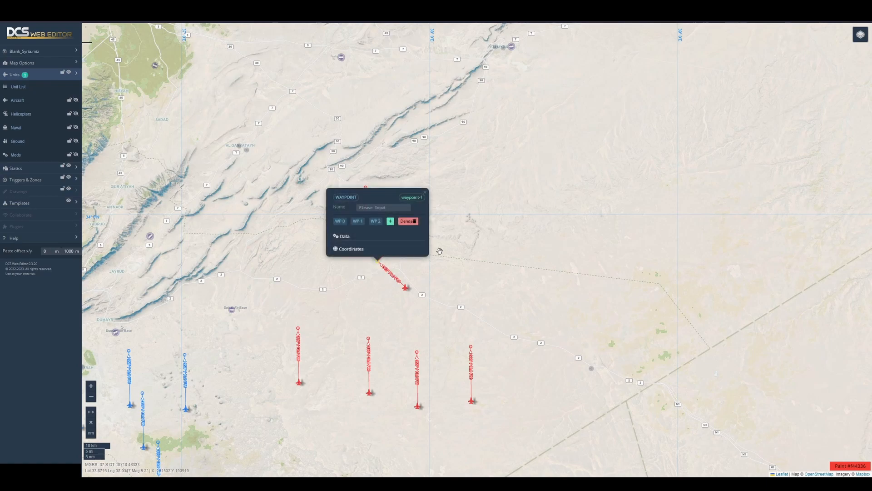
key(Delete)
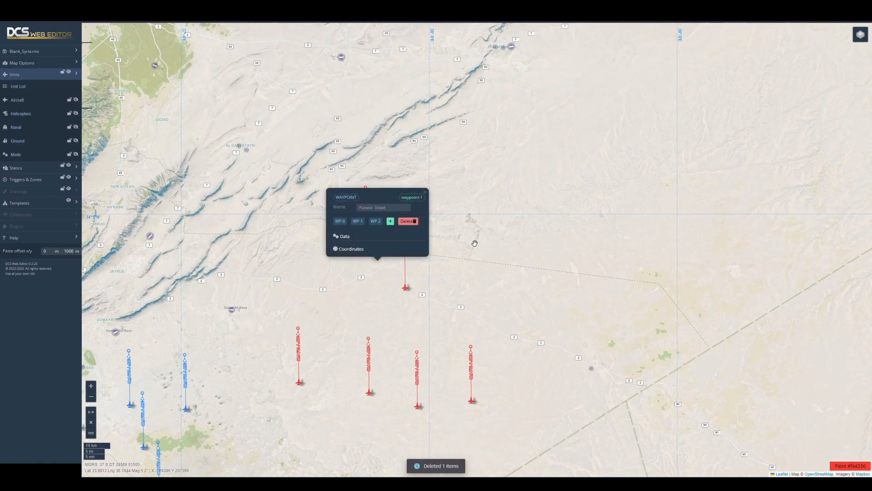
click(425, 192)
- Place a red Comms tower M and a red Fuel tank from the Fortifications statics on the map south of the red aircraft
click(33, 75)
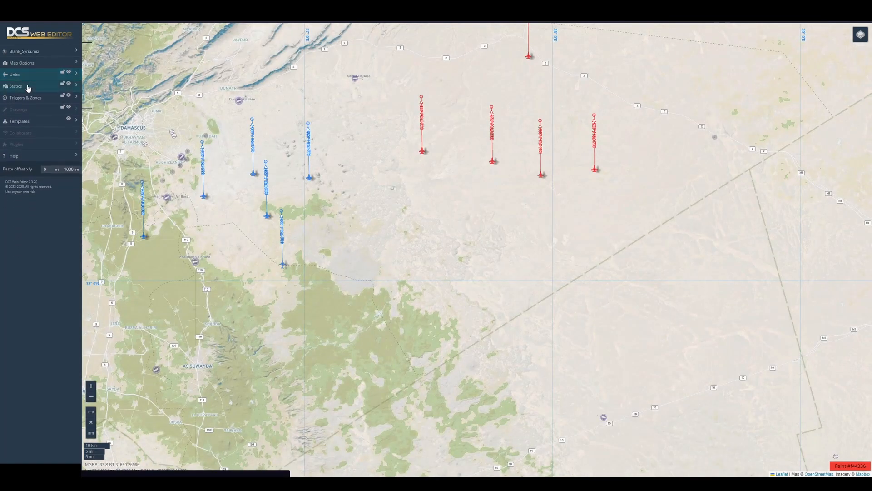
click(28, 86)
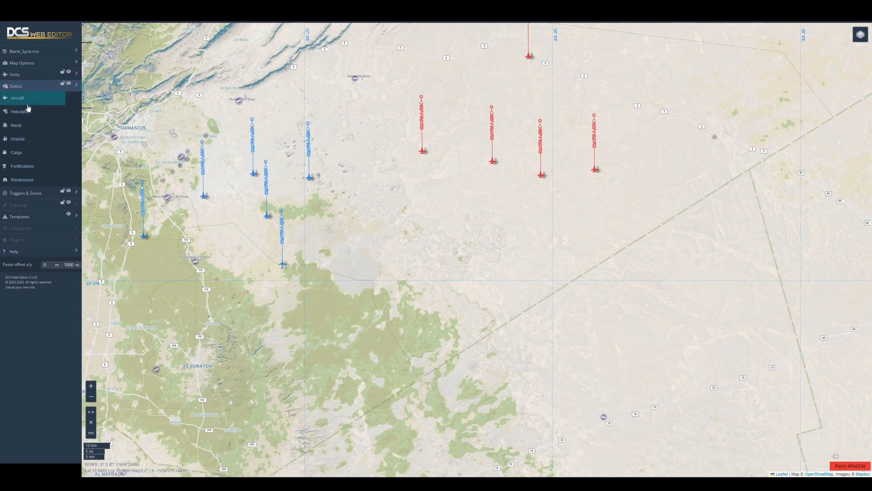
click(23, 170)
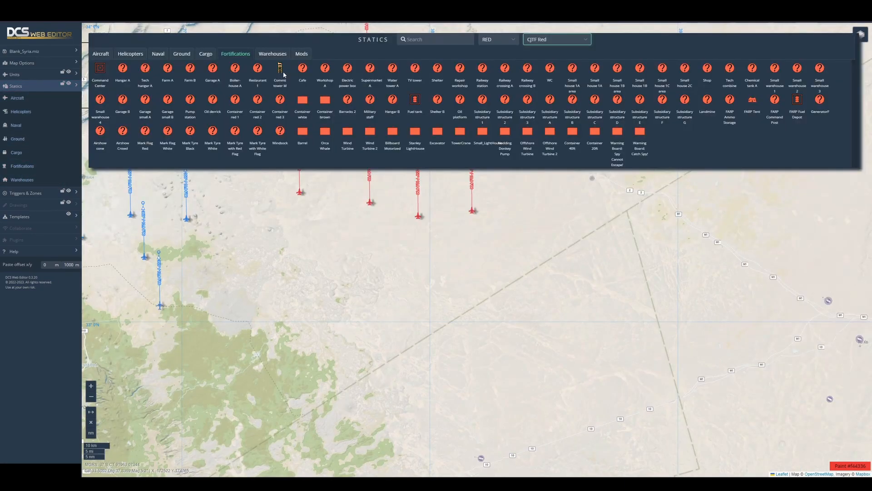
click(280, 69)
click(368, 313)
click(415, 99)
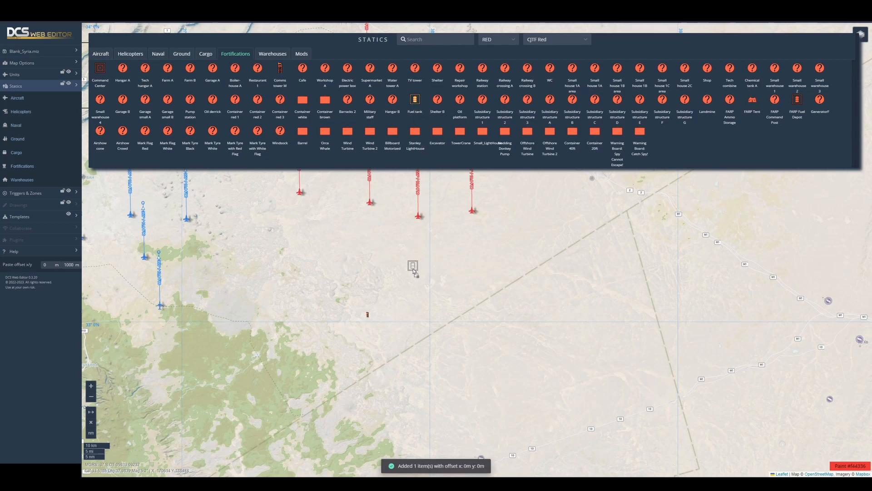
click(398, 314)
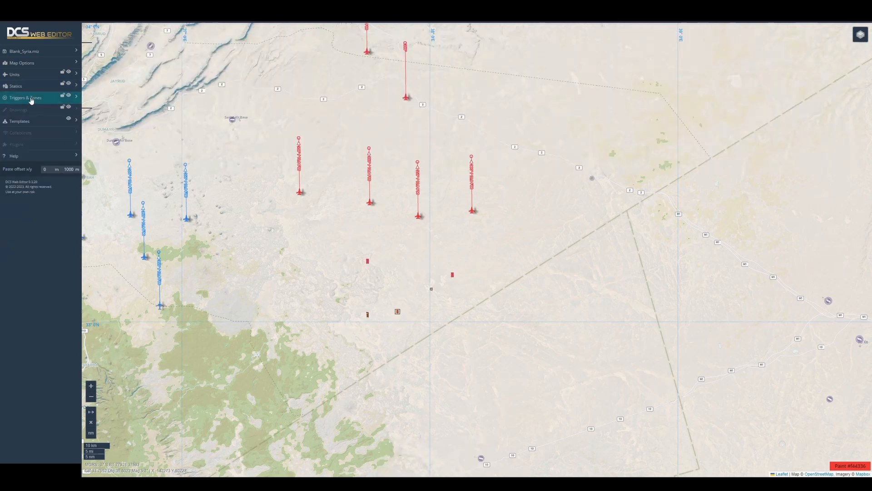
- Try to paste trigger rules from the clipboard into the mission's trigger rules
click(31, 99)
click(27, 110)
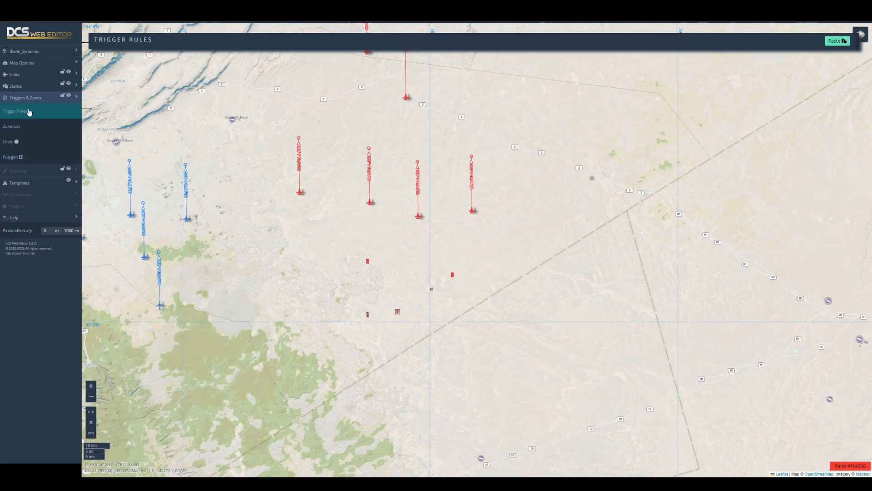
click(835, 41)
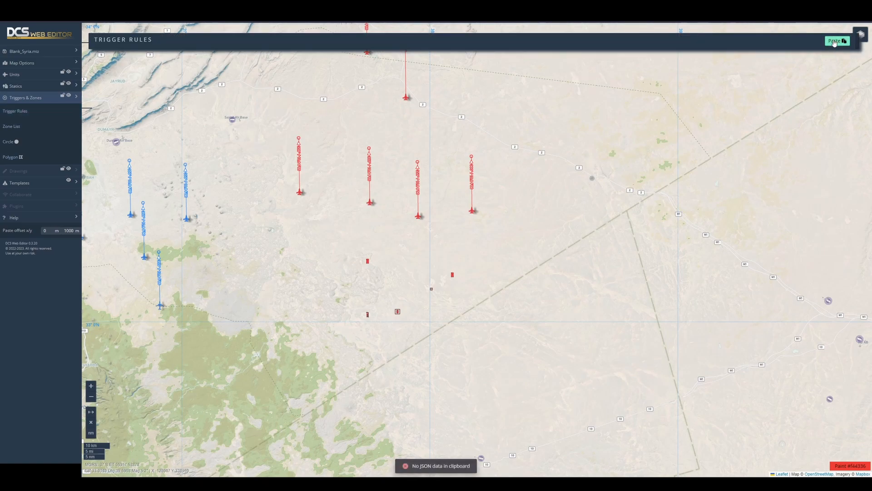
click(32, 112)
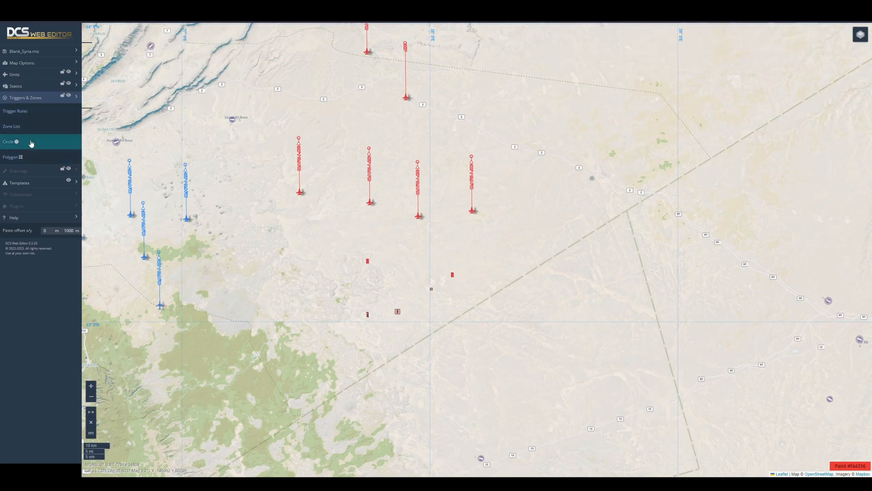
- Add a circular trigger zone between the blue and red aircraft and enlarge its radius to about 31.7 km
drag(29, 144, 282, 255)
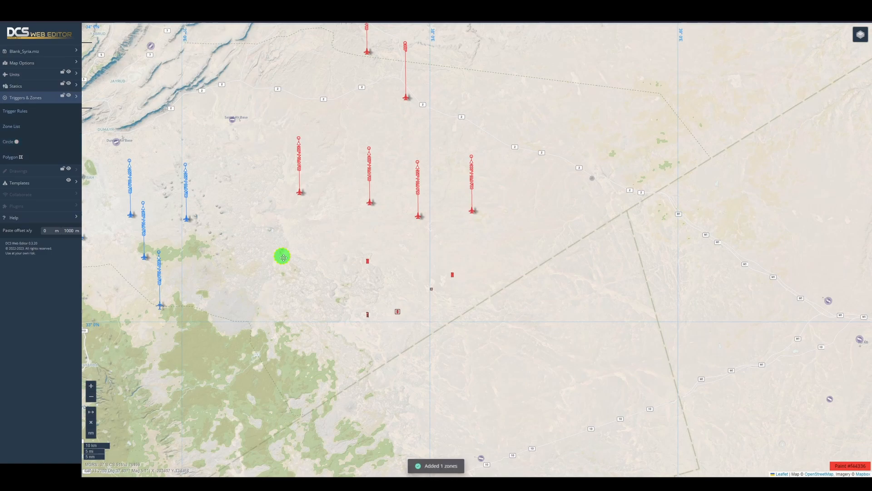
click(282, 255)
mouse_move(242, 206)
mouse_move(242, 205)
mouse_down()
mouse_move(273, 206)
mouse_move(259, 206)
mouse_up()
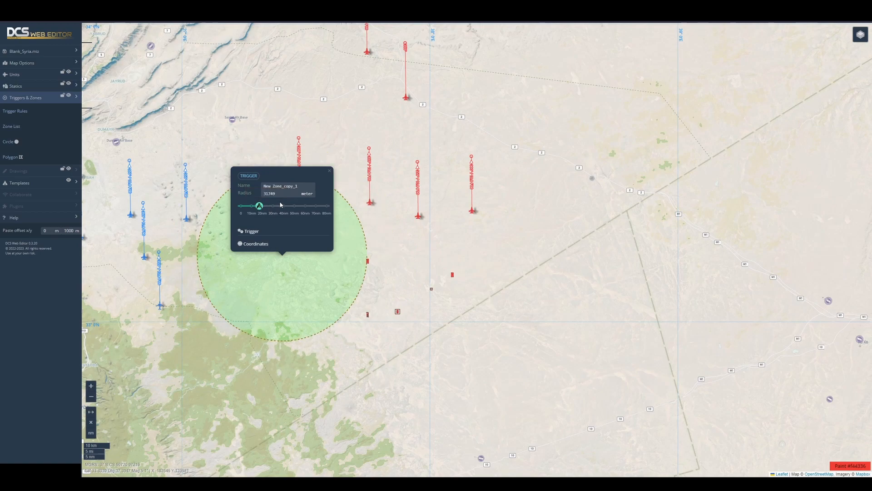
- Check the circular zone's type options in its trigger settings and change its fill colour to red
mouse_move(278, 194)
click(254, 231)
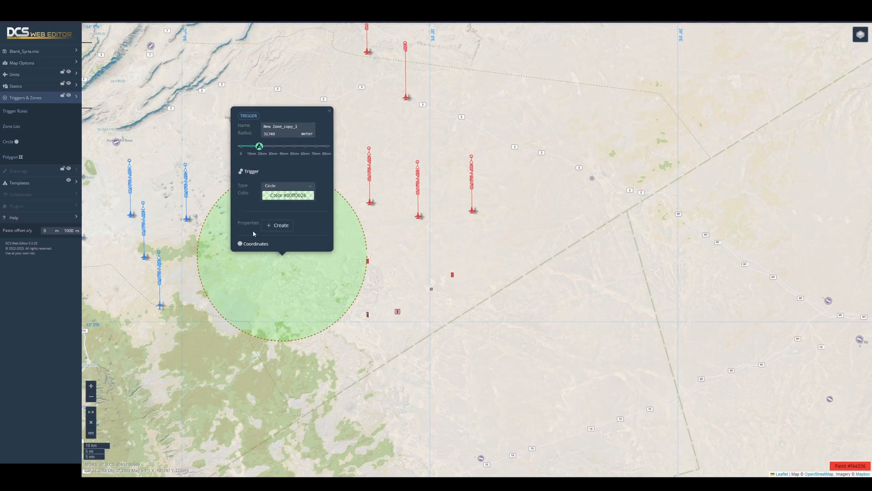
click(280, 187)
click(237, 191)
click(283, 200)
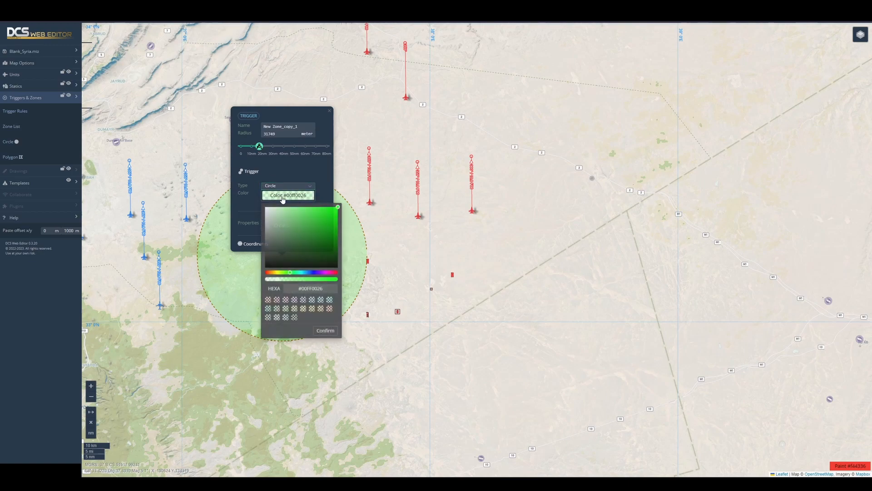
click(337, 274)
click(326, 332)
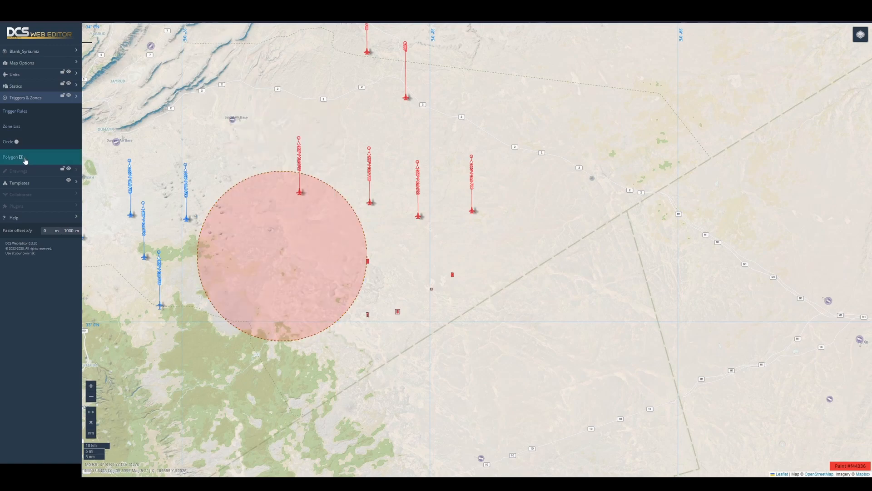
- Add a polygon trigger zone east of the red aircraft and pull its four corners outward into a large quadrilateral
drag(27, 159, 536, 251)
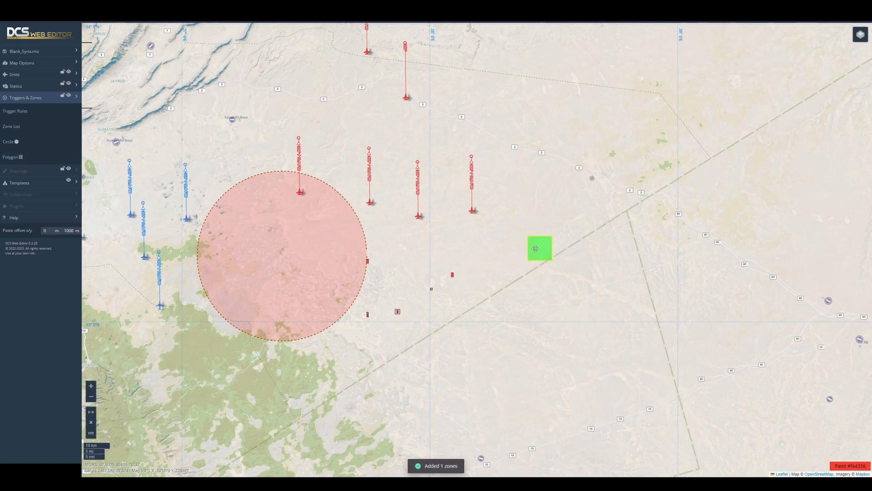
click(538, 250)
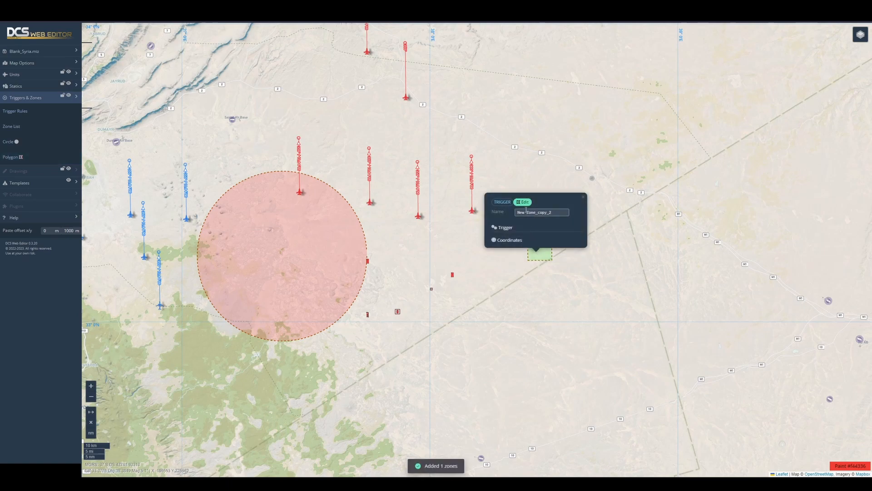
click(526, 203)
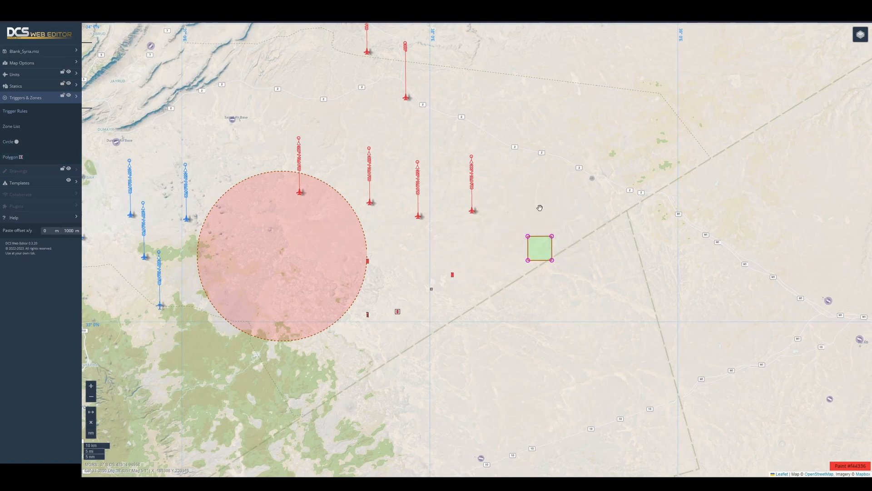
drag(552, 236, 614, 156)
drag(528, 236, 493, 148)
drag(528, 261, 475, 302)
drag(552, 261, 609, 328)
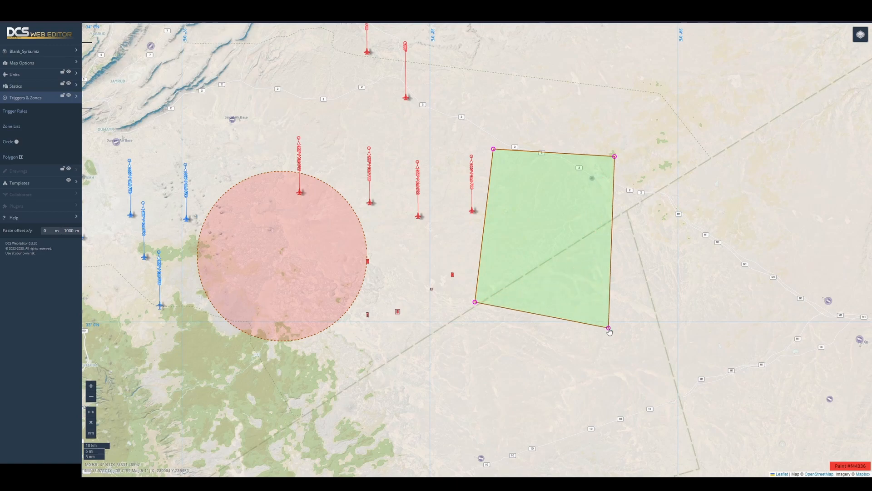
- End corner editing of the polygon zone and move the whole zone slightly southeast
click(550, 232)
click(551, 232)
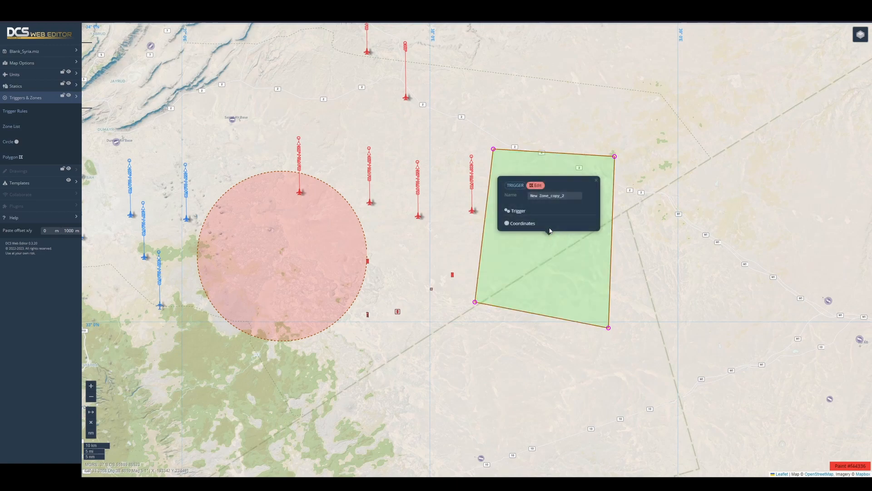
click(537, 186)
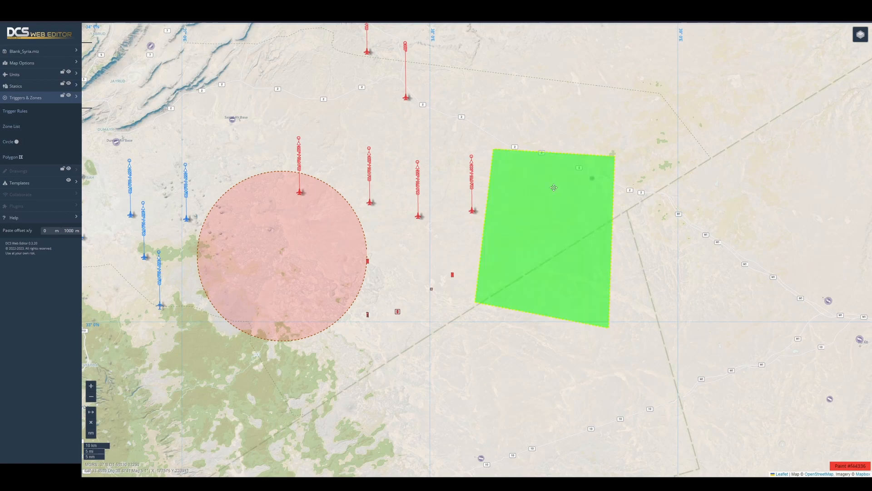
drag(541, 239, 569, 252)
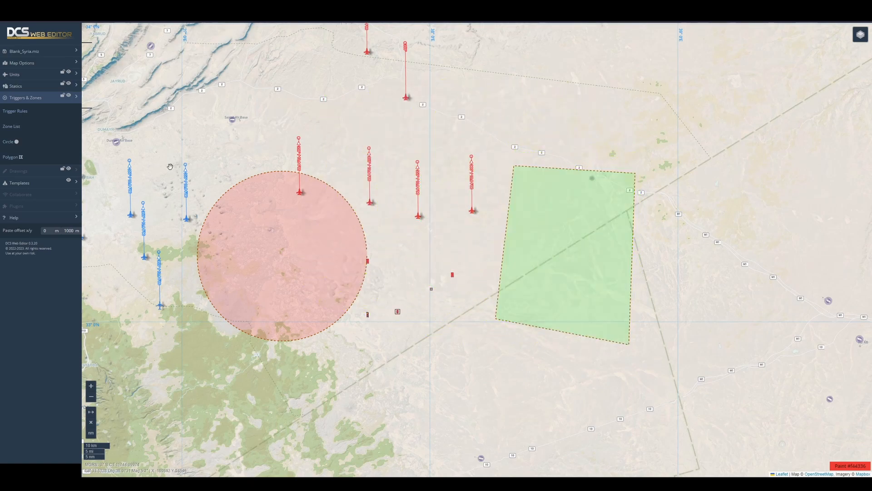
click(32, 98)
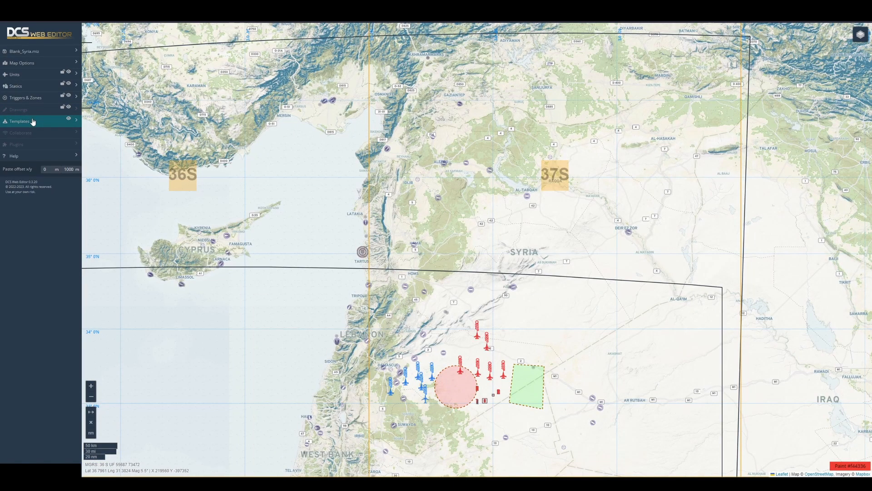
- Import the template file DWE-template-SyriaLevantTemplate.json into the template manager
click(33, 121)
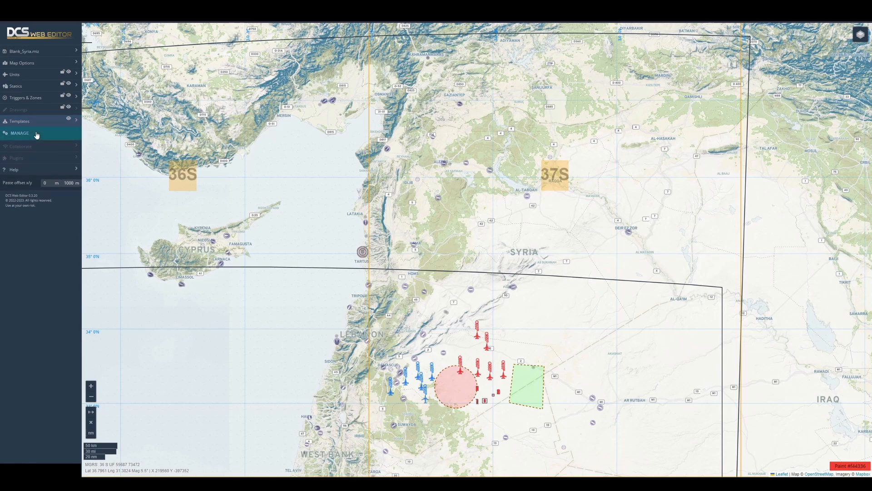
click(36, 134)
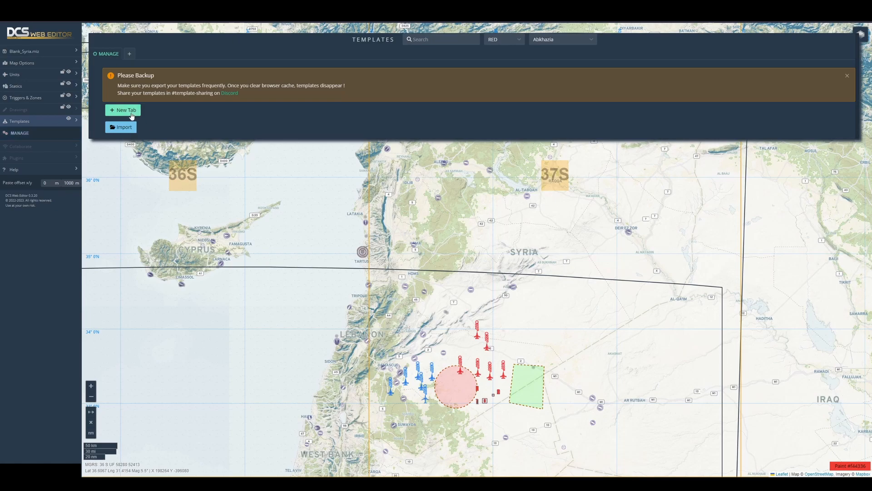
click(130, 128)
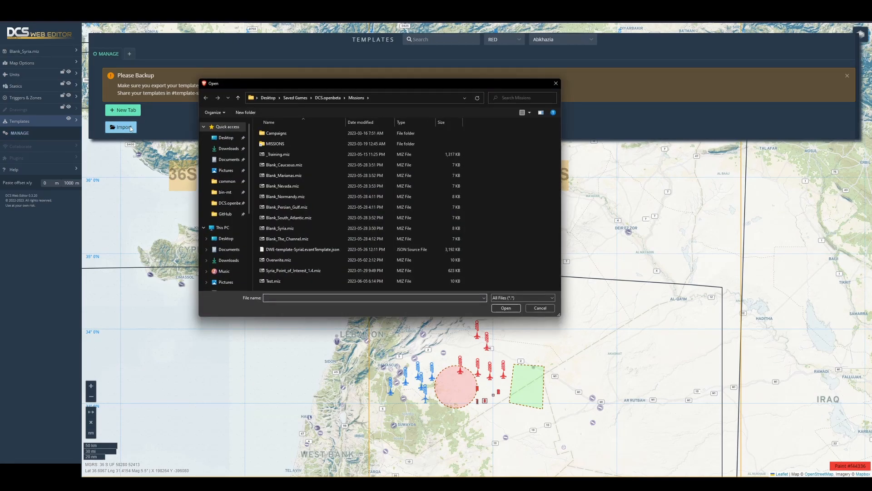
click(307, 249)
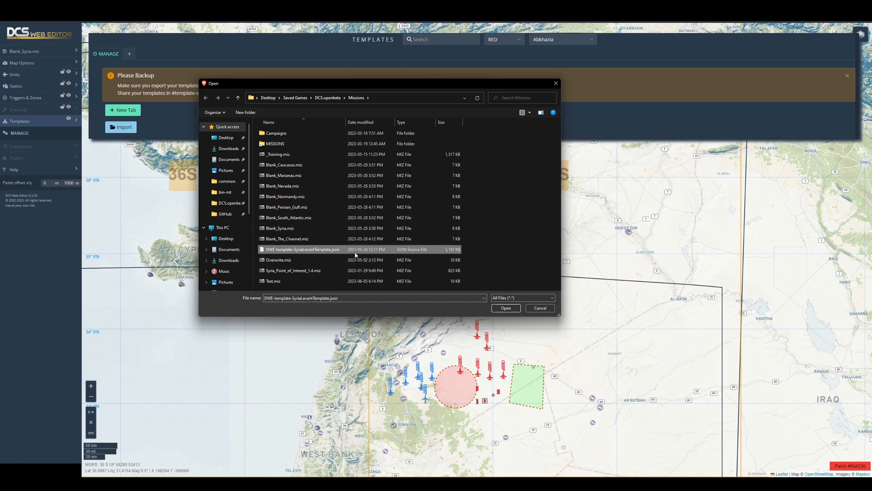
click(500, 309)
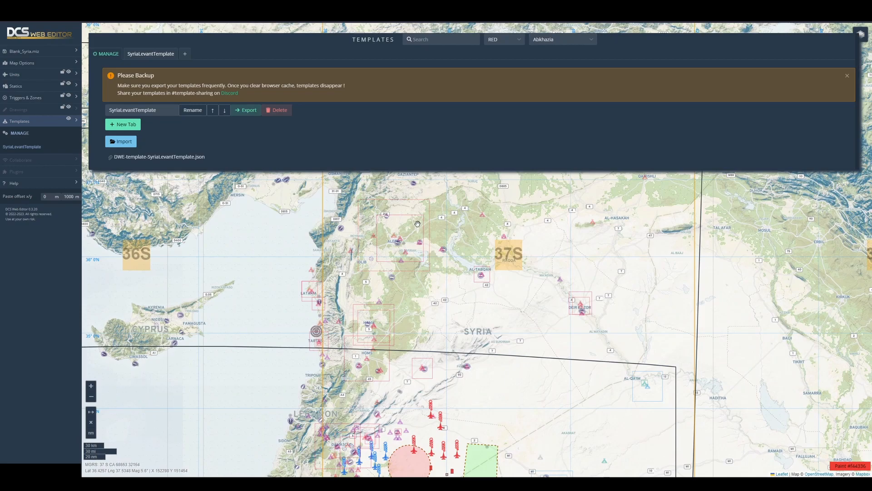
- Inspect the units of the Aleppo EWR template near Aleppo and add the template to the mission
scroll(416, 230, up, 1)
scroll(407, 242, up, 1)
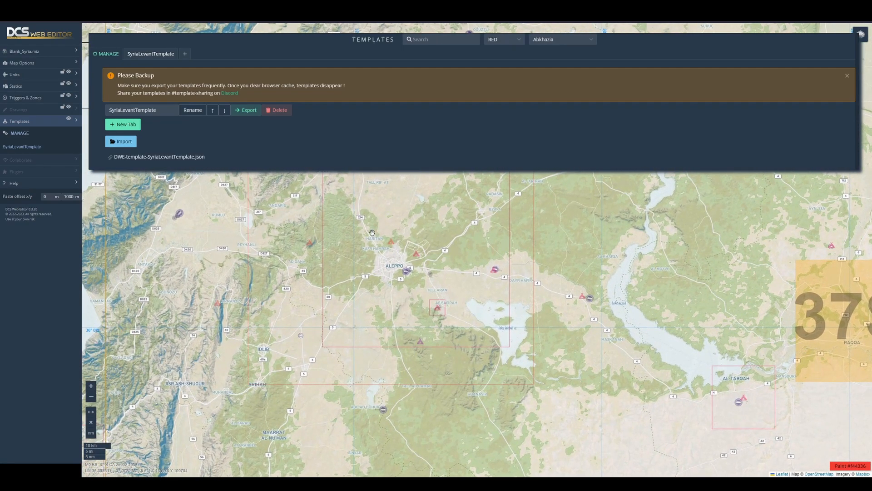
scroll(391, 245, down, 1)
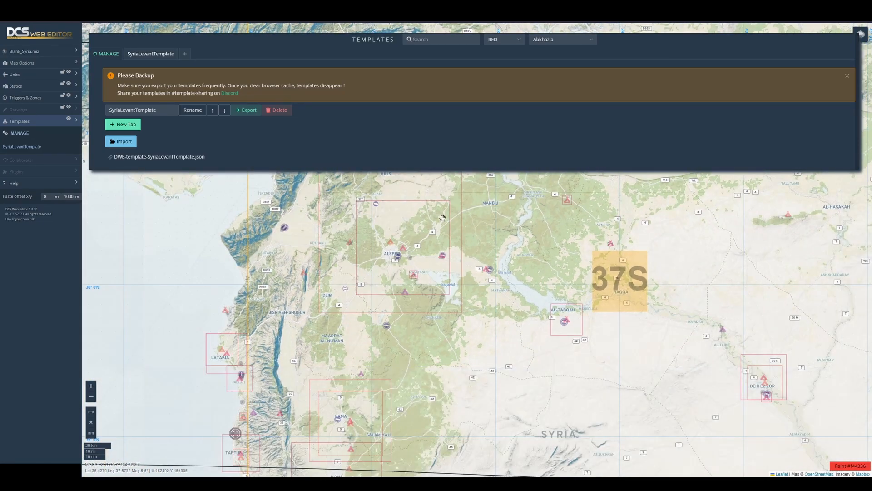
click(390, 242)
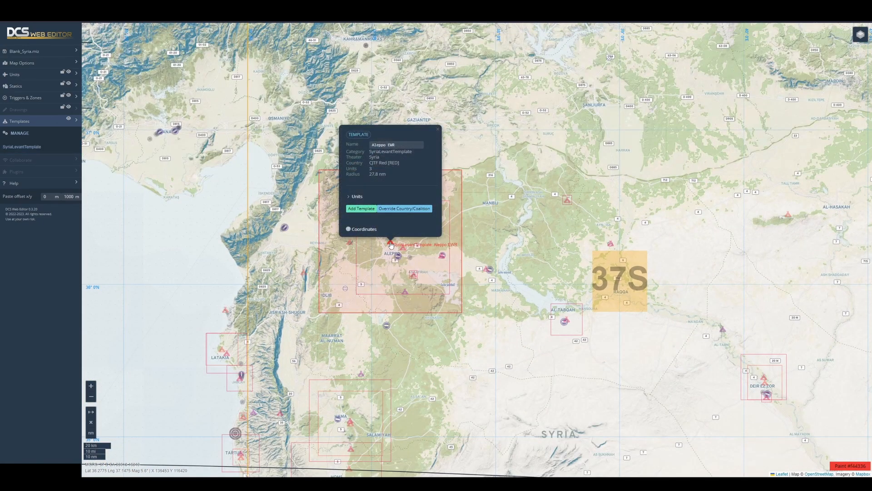
click(351, 198)
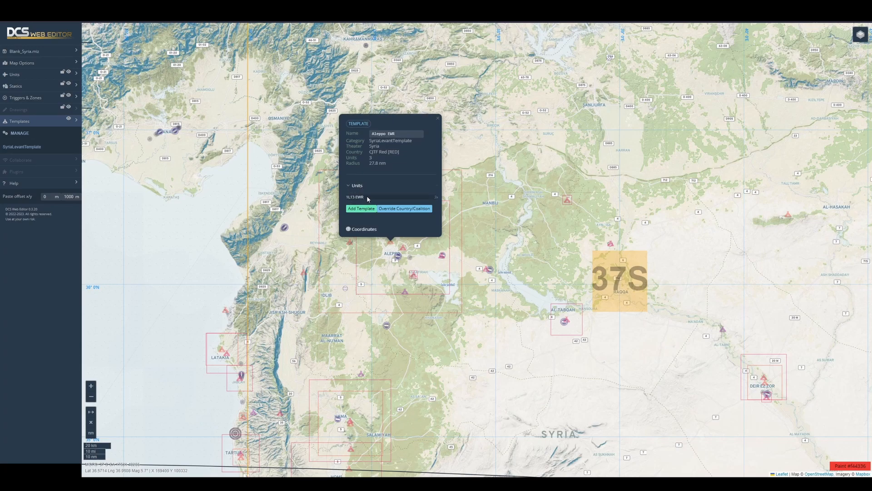
click(362, 209)
scroll(401, 242, up, 2)
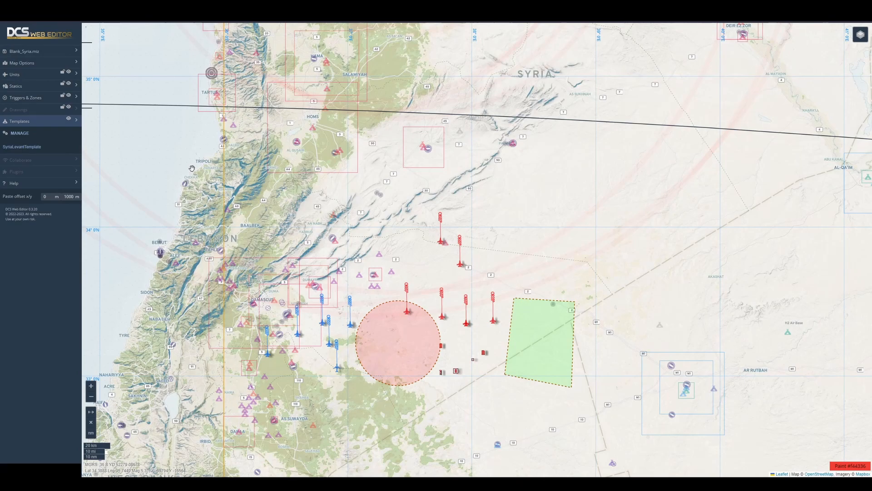
- Create a new template category named My Stuff
click(58, 135)
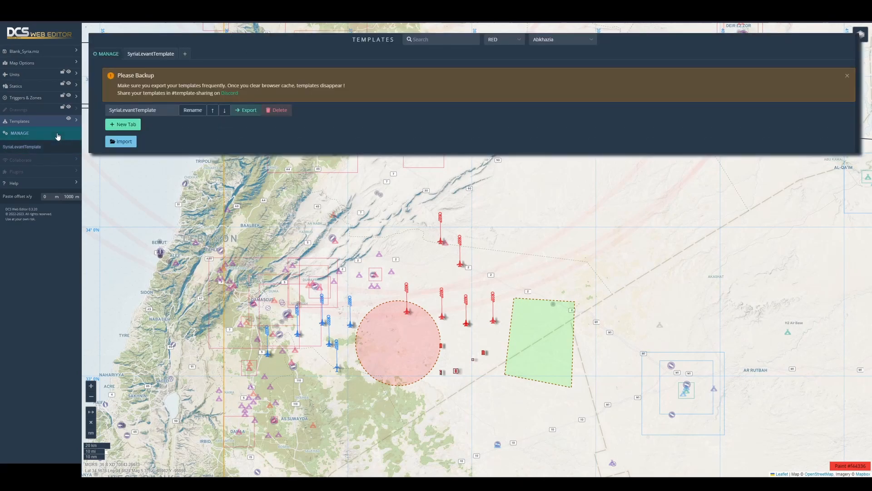
click(121, 123)
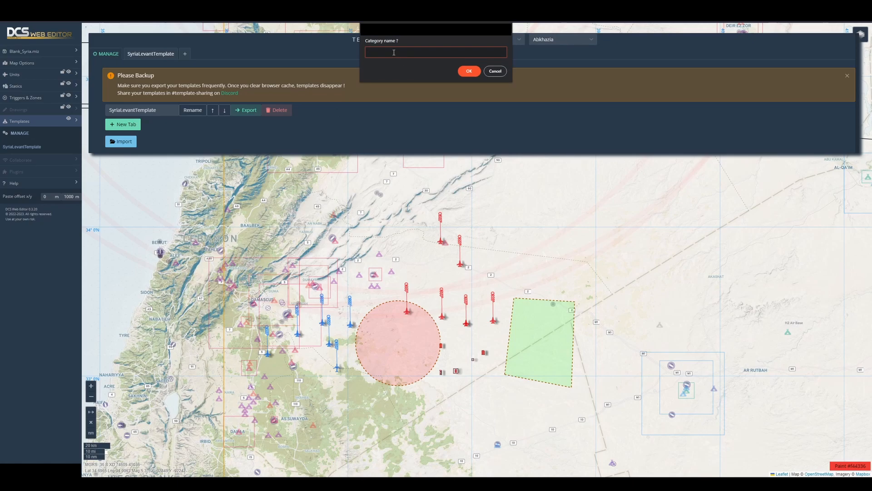
text(My Stuff)
click(469, 70)
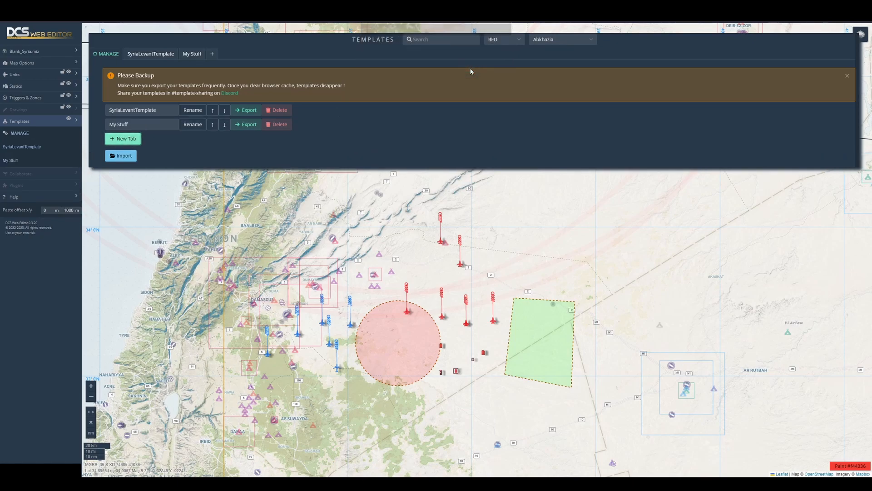
- Save the red jets, neighbouring red units and both trigger zones as a template called Jets in the My Stuff category
click(191, 54)
drag(114, 76, 90, 83)
text(Jets)
drag(418, 243, 339, 233)
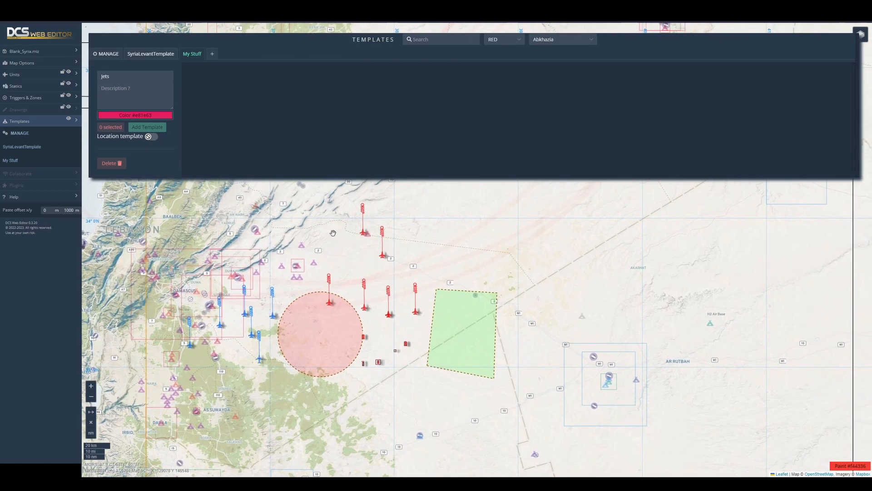
drag(286, 204, 527, 427)
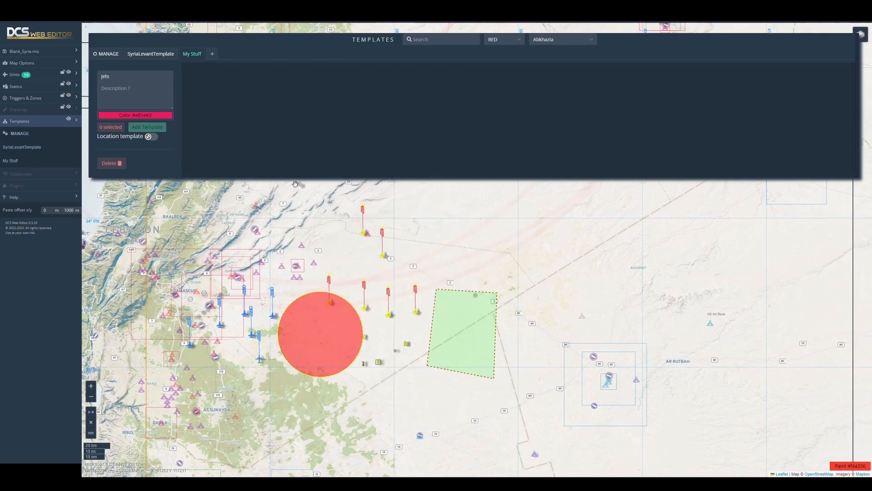
click(149, 127)
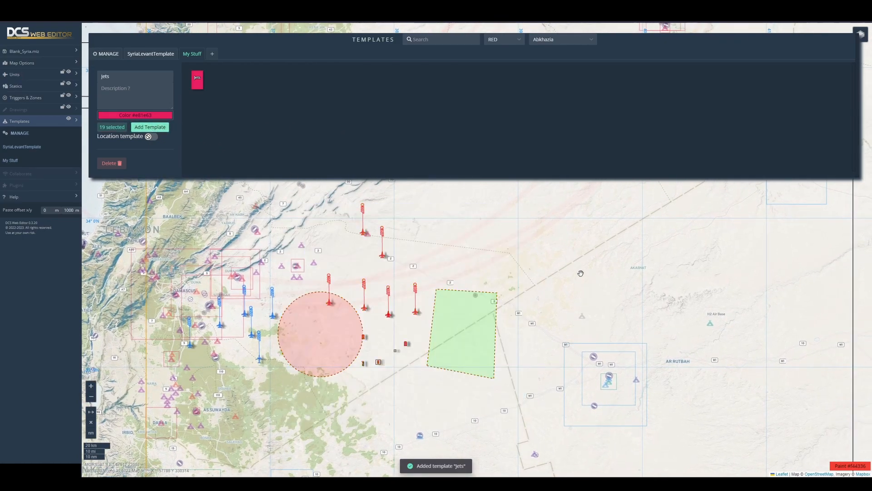
- Clear the current selection and place the Jets template from My Stuff on the map in central Syria, north of the original group
drag(524, 234, 406, 314)
scroll(411, 321, down, 1)
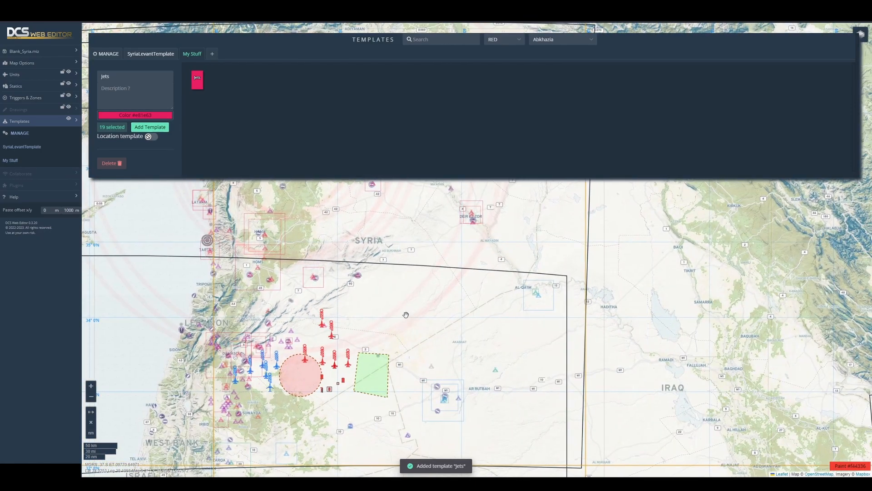
click(406, 315)
click(36, 160)
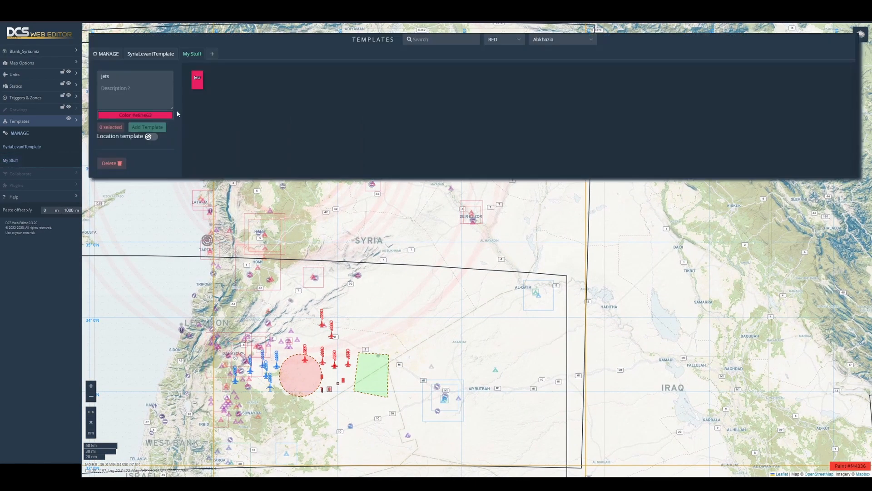
drag(197, 79, 400, 266)
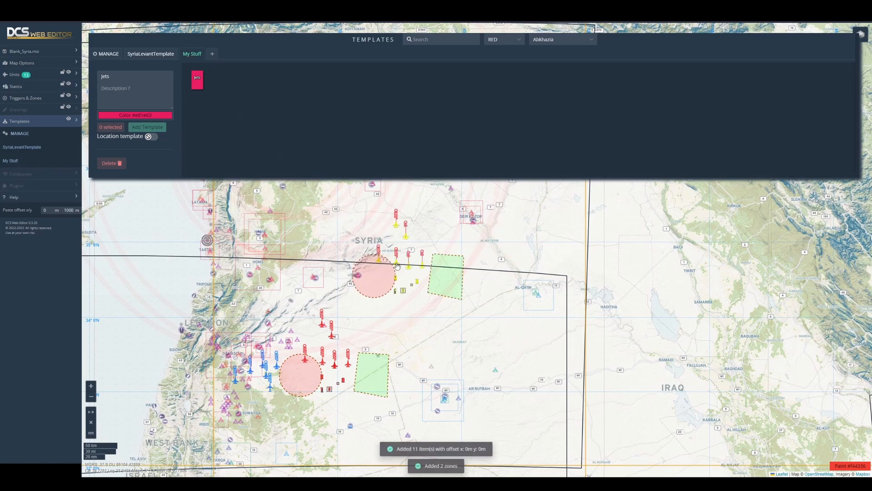
drag(434, 231, 432, 261)
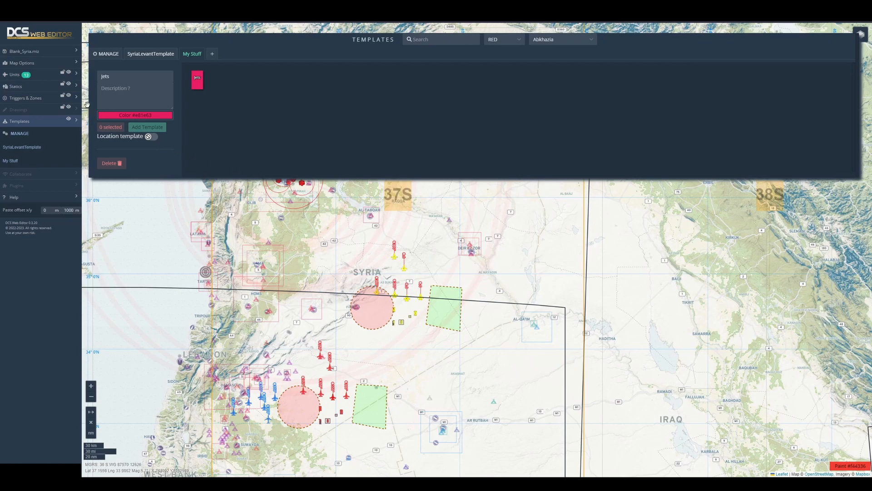
- Review the template export options, close the template manager, and look through the help links
click(109, 55)
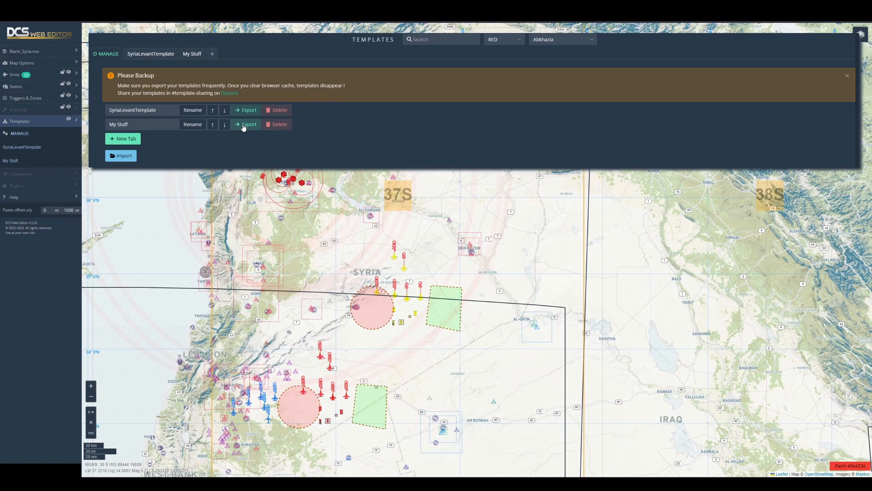
click(31, 122)
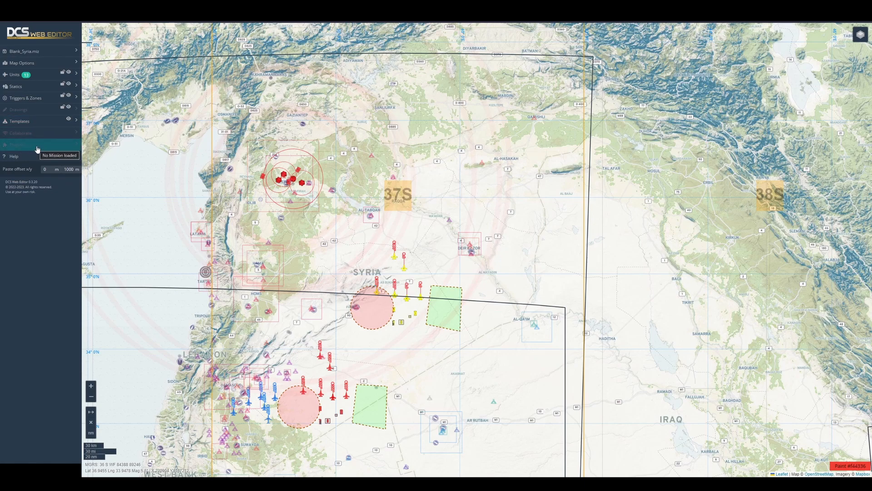
click(26, 157)
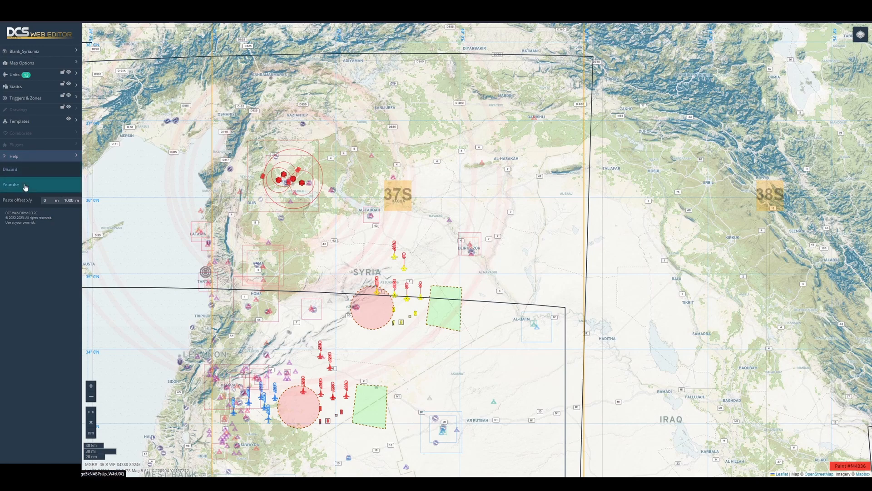
click(26, 159)
- Paste a copy of the northern red group and its two zones near Ar Rutbah, and delete that copy
drag(429, 298, 429, 317)
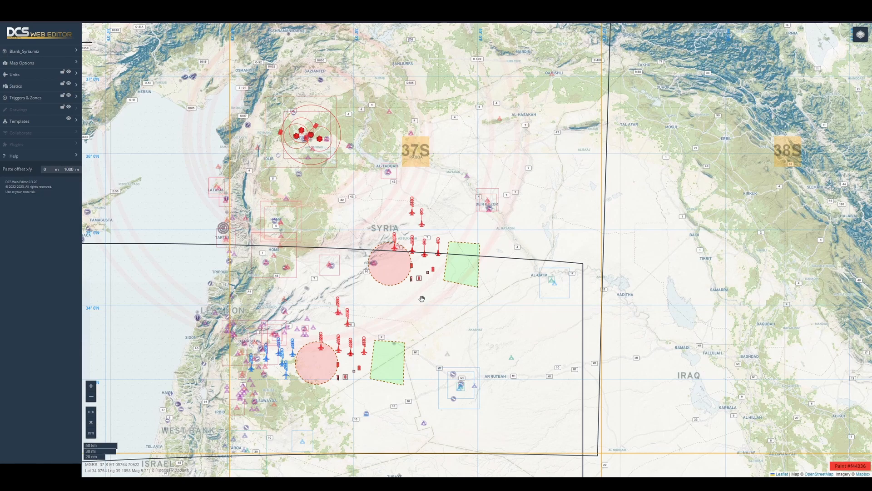
key(plus)
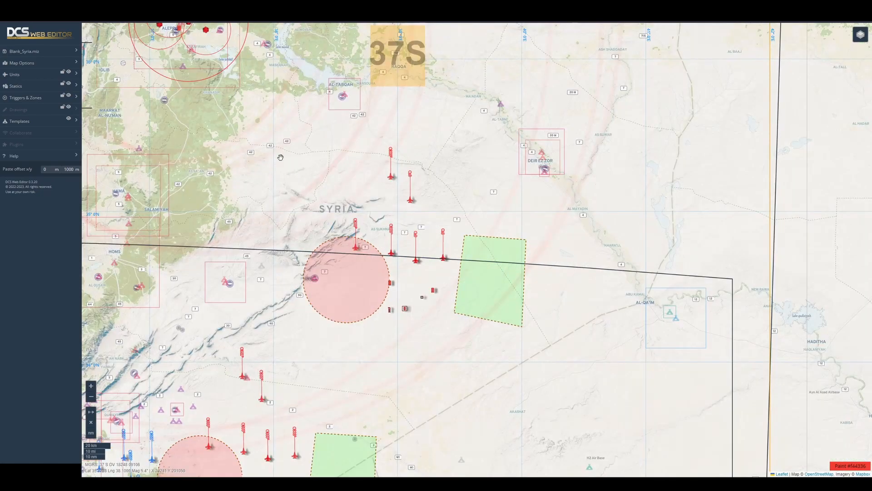
drag(287, 139, 538, 352)
key(ctrl+c)
drag(448, 170, 446, 222)
key(ctrl+v)
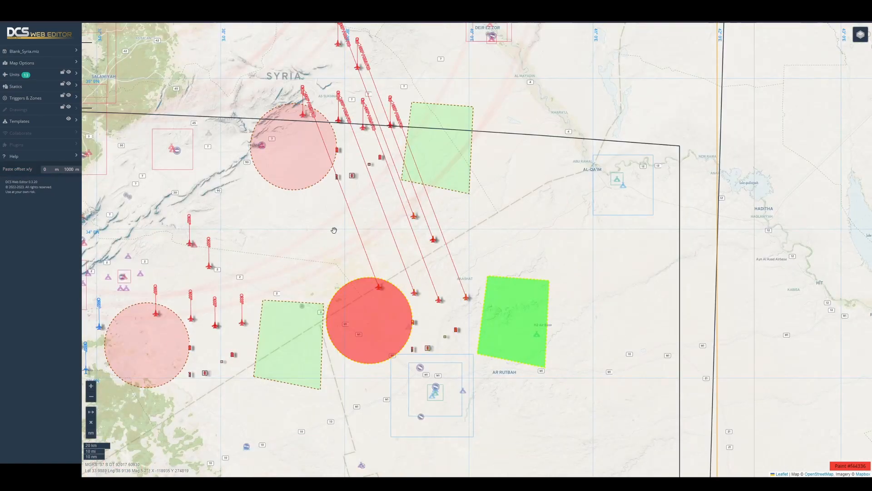
drag(314, 223, 593, 396)
key(Delete)
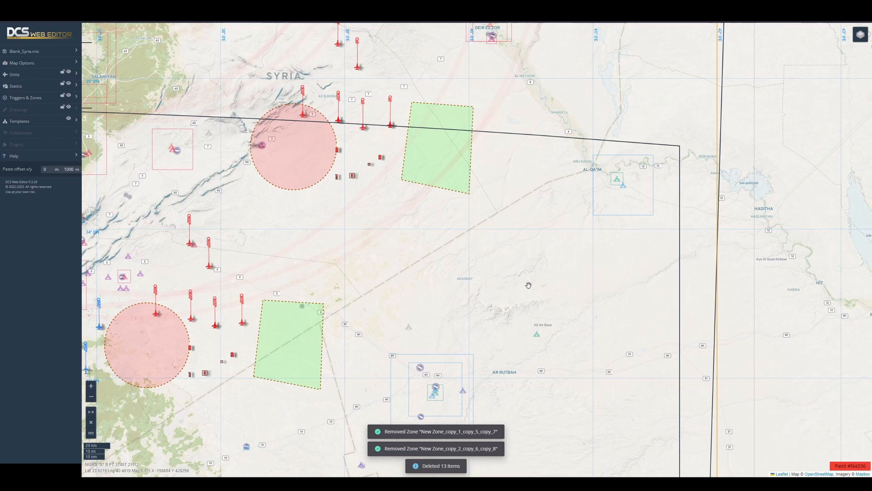
- Try to paste the copied group at a chosen map point south of the northern zones
drag(306, 123, 537, 303)
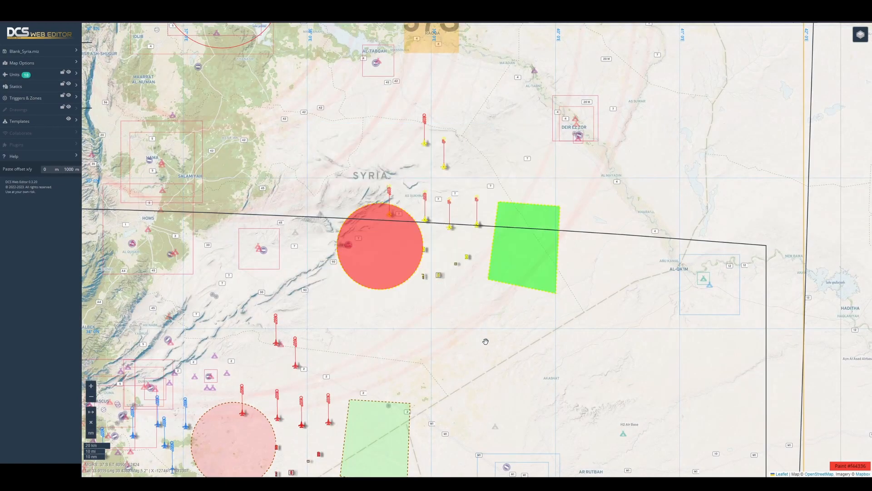
right_click(467, 357)
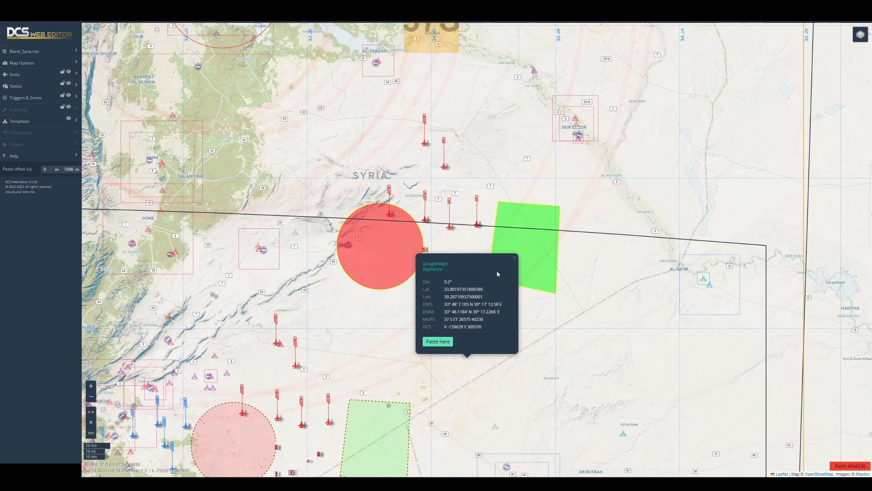
click(428, 341)
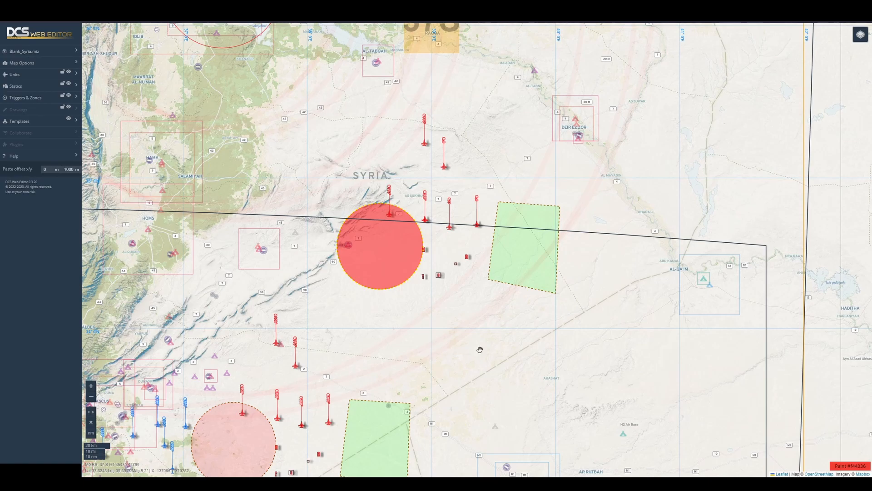
- Set the map paint colour to #000000FF
mouse_move(490, 320)
mouse_down()
mouse_move(465, 362)
mouse_move(396, 357)
mouse_move(430, 295)
mouse_move(520, 320)
mouse_move(524, 364)
mouse_move(466, 397)
mouse_move(429, 392)
mouse_up()
mouse_move(548, 355)
mouse_down()
mouse_move(421, 362)
mouse_move(476, 299)
mouse_move(572, 374)
mouse_move(489, 405)
mouse_move(456, 399)
mouse_up()
click(846, 467)
drag(841, 352, 812, 402)
- Select the nine red units at the site east of Aleppo, randomize their rotation, and align them all to one heading
mouse_move(619, 342)
mouse_down()
mouse_move(555, 319)
mouse_move(571, 416)
mouse_move(620, 327)
mouse_move(609, 322)
mouse_up()
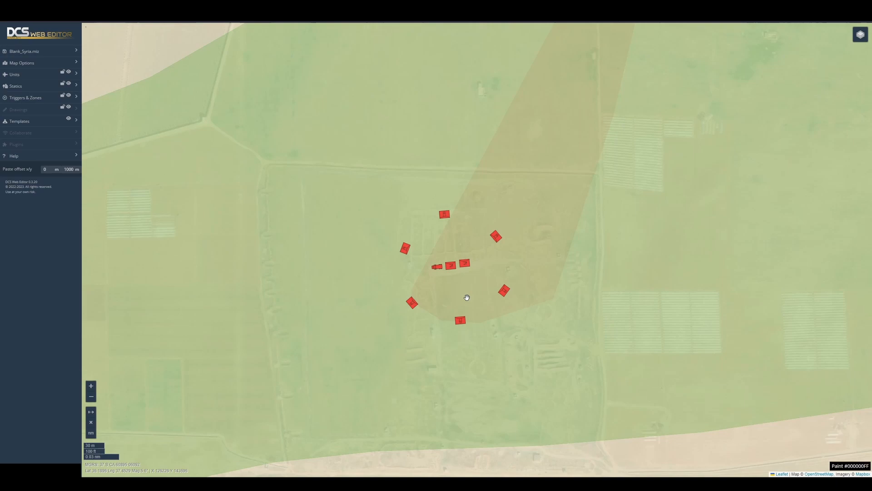
drag(358, 180, 560, 376)
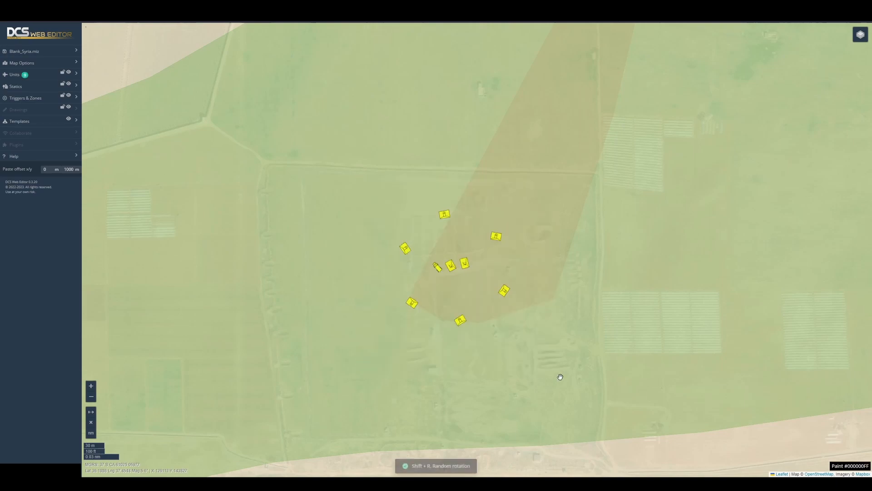
key(shift+r)
key(shift+alt+r)
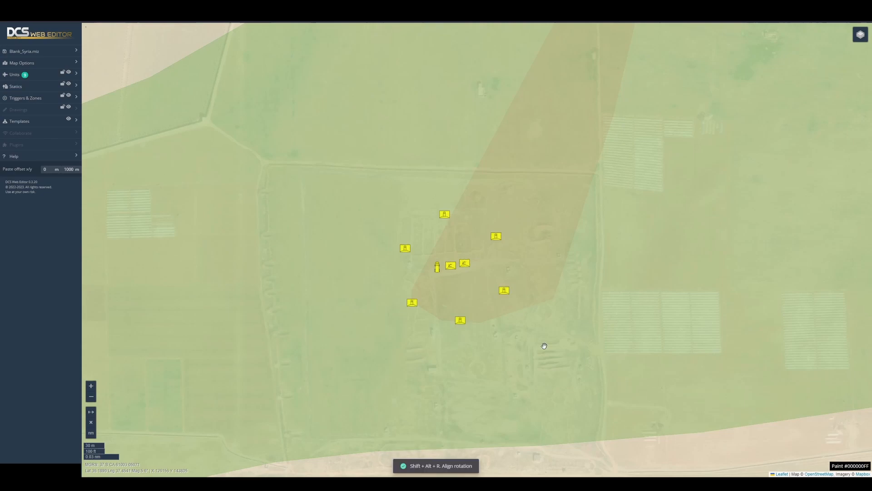
- Align the nine units to a line, and realign them with the paste offset set to x 100 m and y 0 m
scroll(544, 346, down, 5)
key(shift+l)
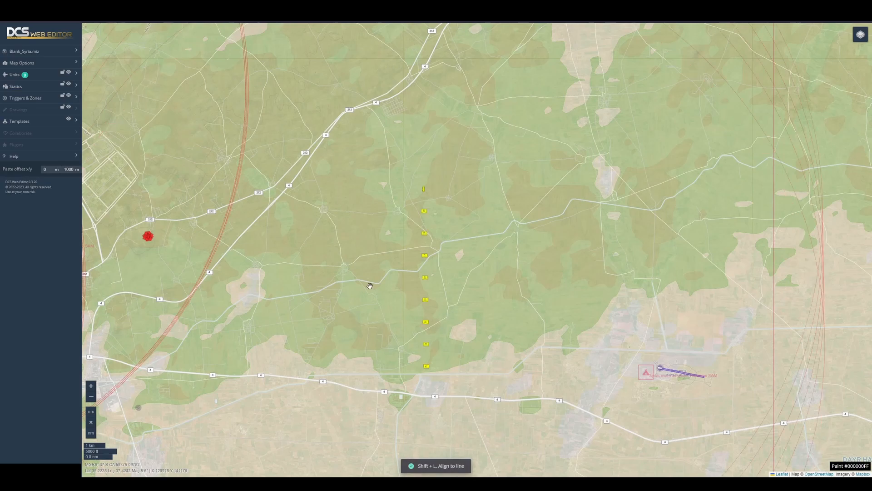
double_click(69, 170)
text(0)
double_click(45, 169)
text(100)
drag(379, 148, 507, 457)
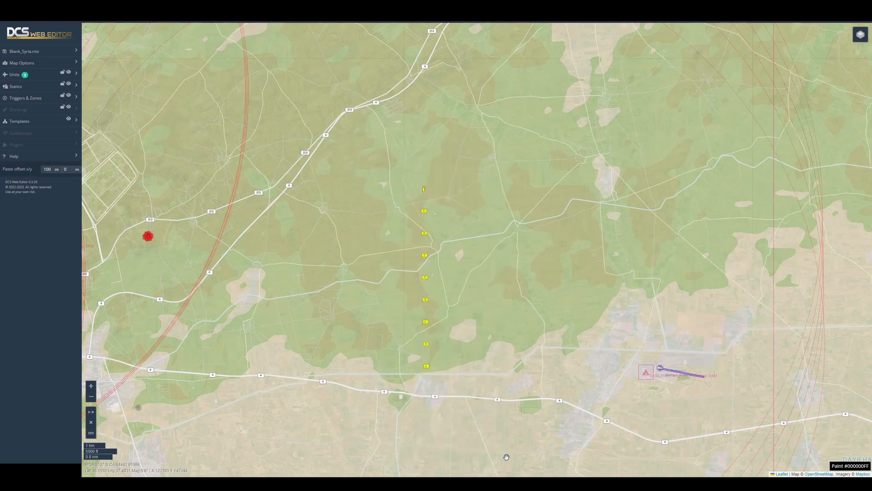
key(shift+l)
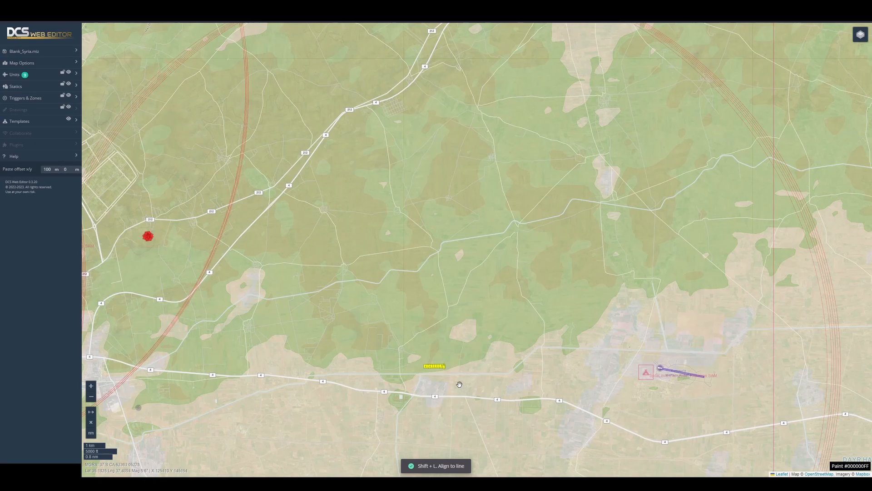
- Randomize the nine units' positions several times and arrange them in a grid using 100 m offsets in both directions
scroll(402, 363, up, 4)
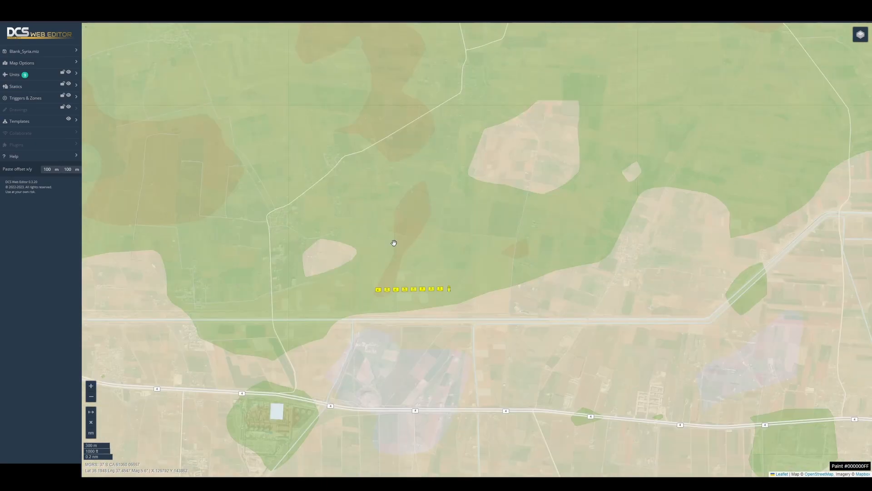
key(shift+p)
key(shift+p)
key(shift+p)
key(shift+p)
key(shift+p)
key(shift+p)
key(shift+p)
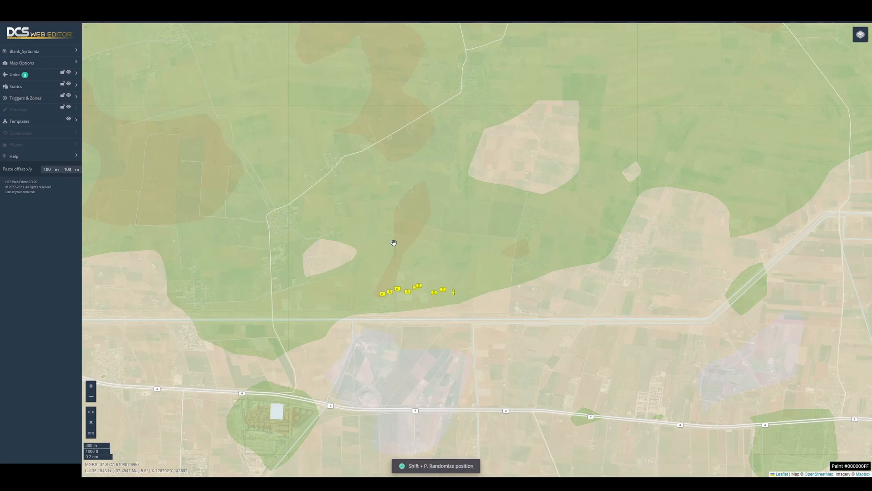
key(shift+p)
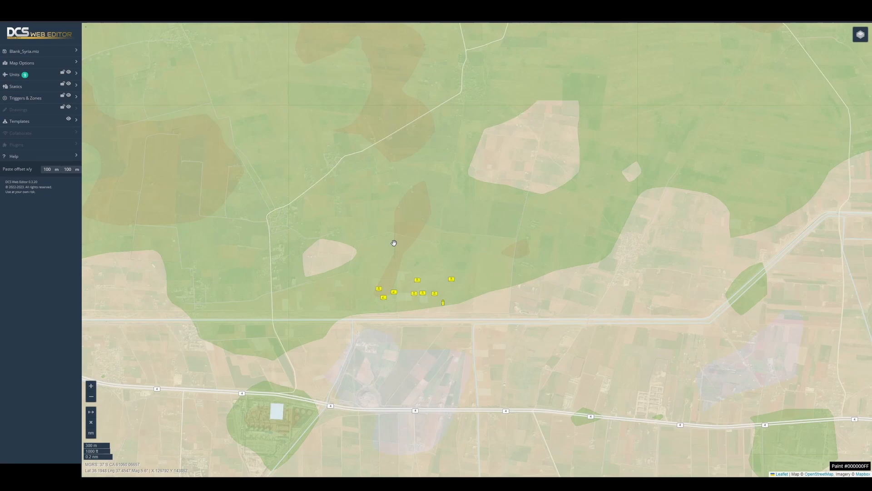
key(shift+g)
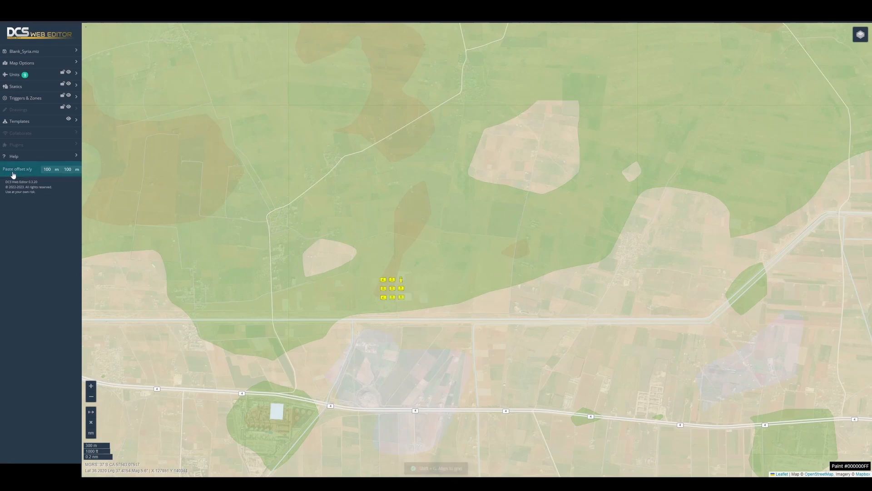
click(72, 169)
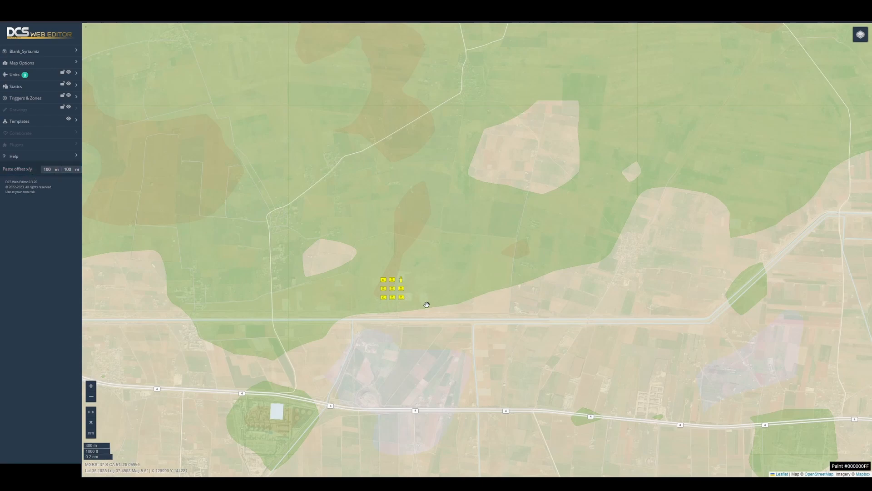
- Transform the nine-unit grid by enlarging it to several times its size, and end the transformation
key(shift+t)
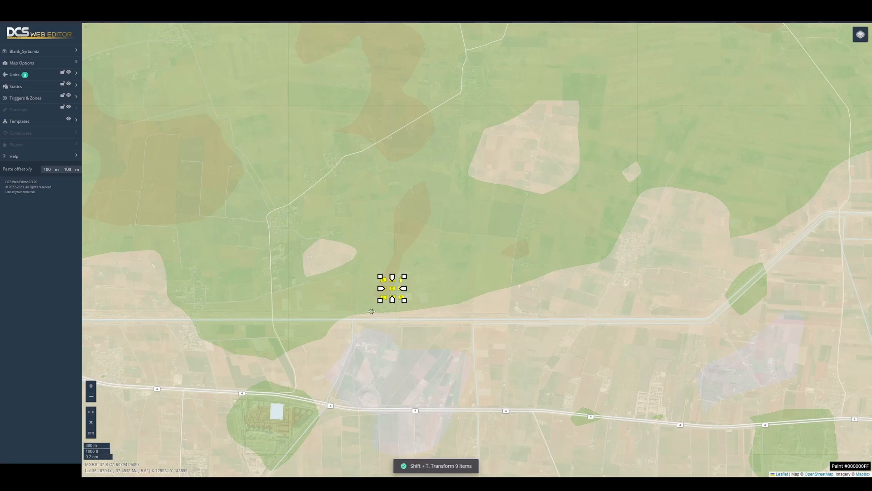
drag(387, 300, 568, 144)
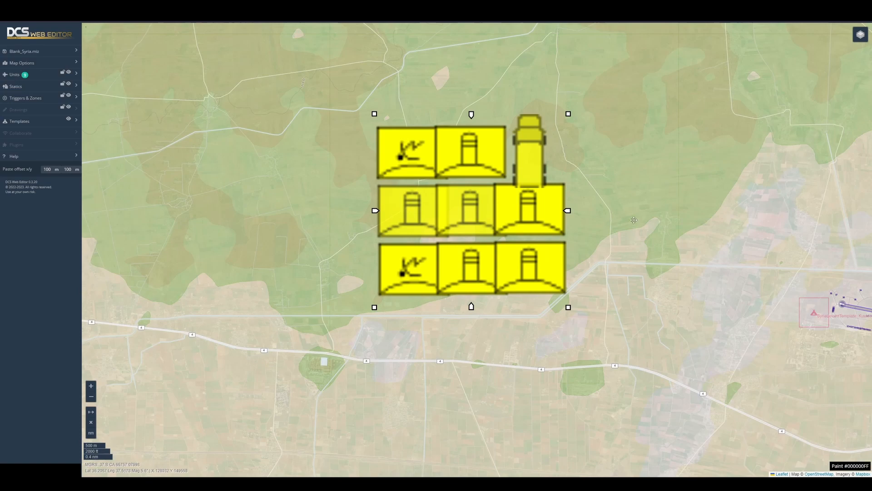
click(640, 236)
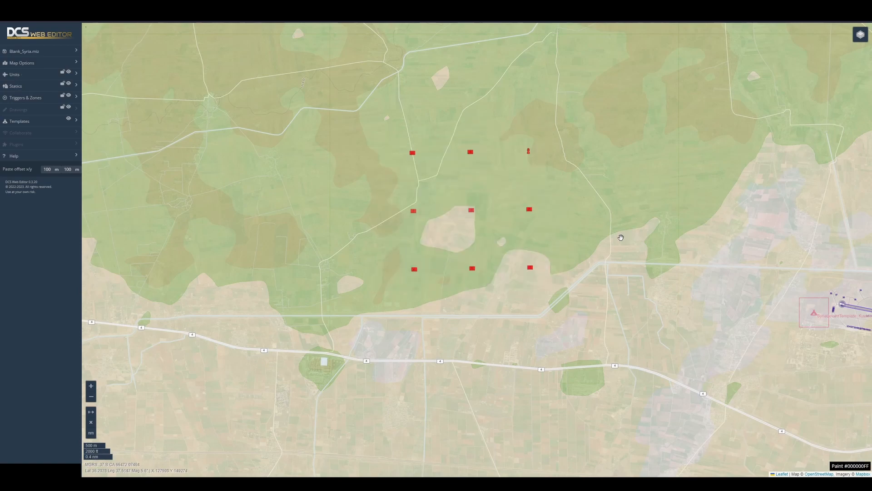
drag(619, 237, 571, 287)
scroll(571, 287, down, 2)
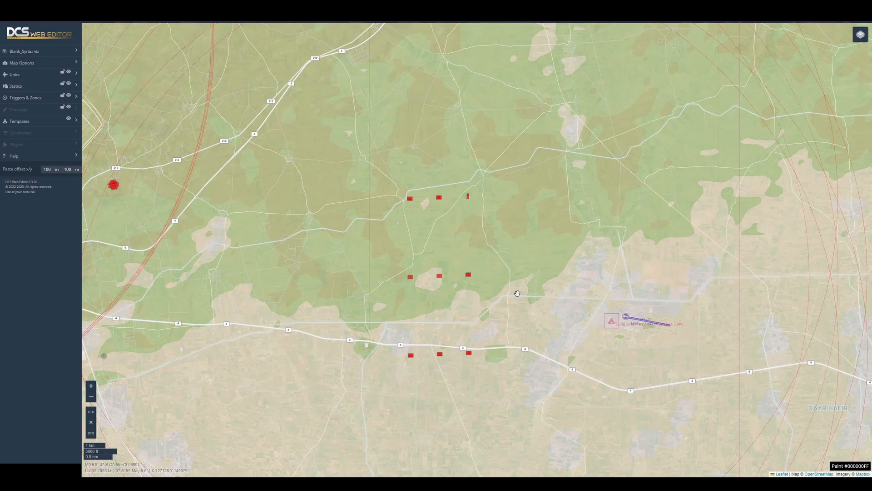
- Undo the successive moves of the nine units, back through the transform, grid, random positions and line alignments
key(ctrl+z)
key(ctrl+z)
key(ctrl+z)
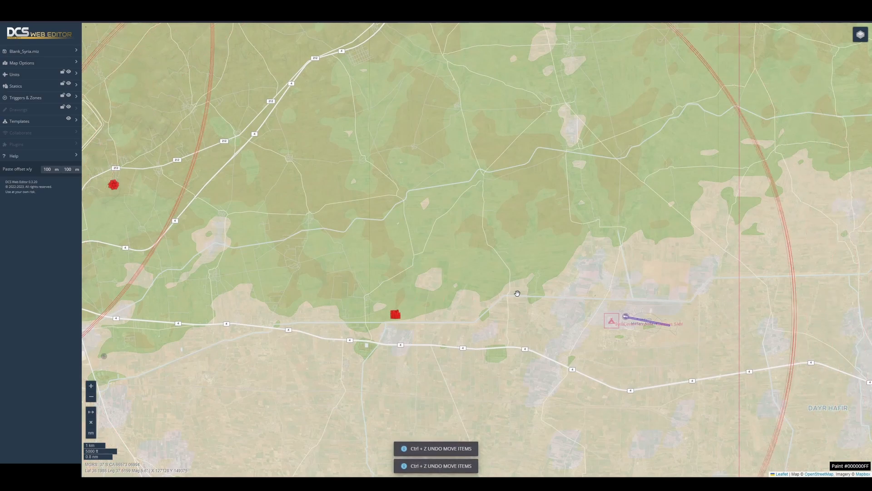
key(ctrl+z)
key(ctrl+z)
key(ctrl+z)
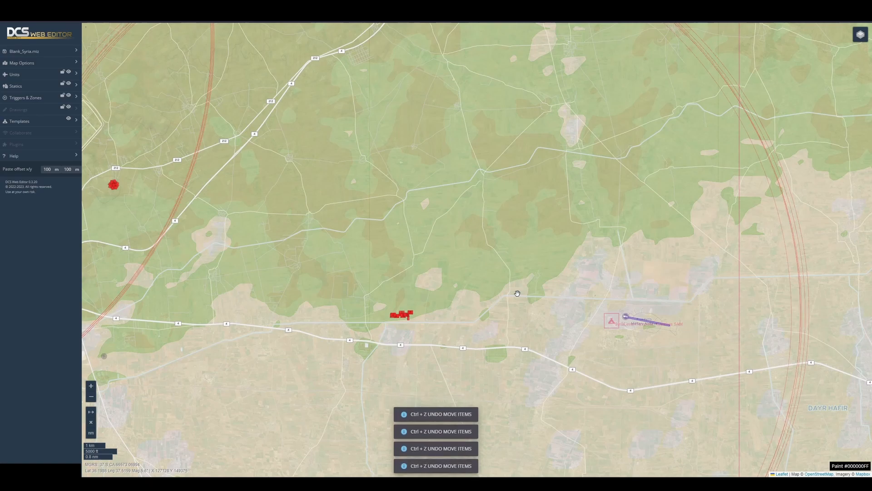
key(ctrl+z)
key(ctrl+z)
key(ctrl+z)
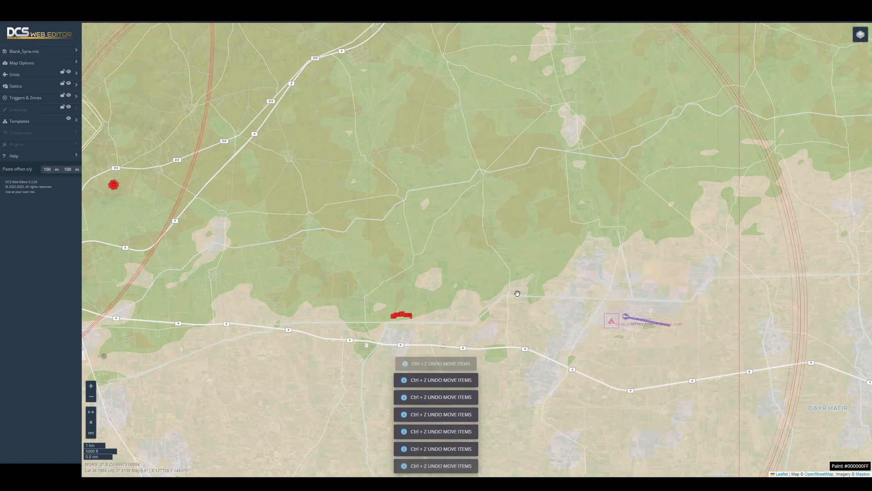
key(ctrl+z)
key(ctrl+z)
key(ctrl+z)
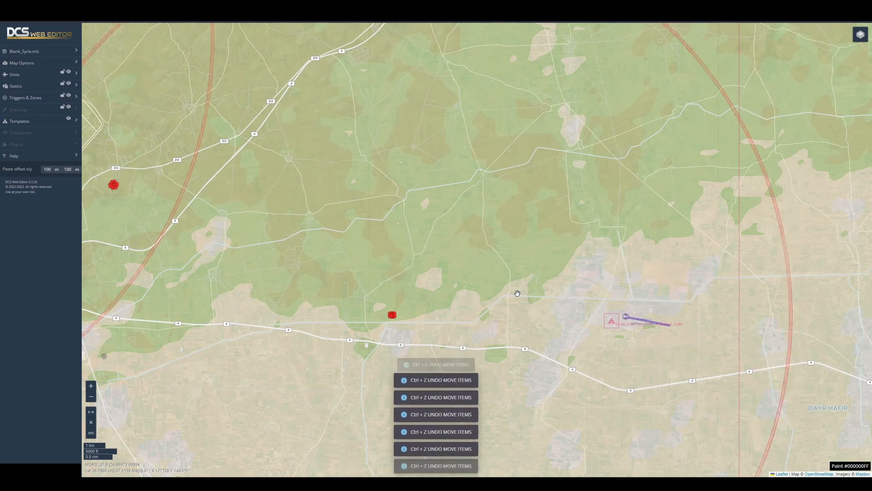